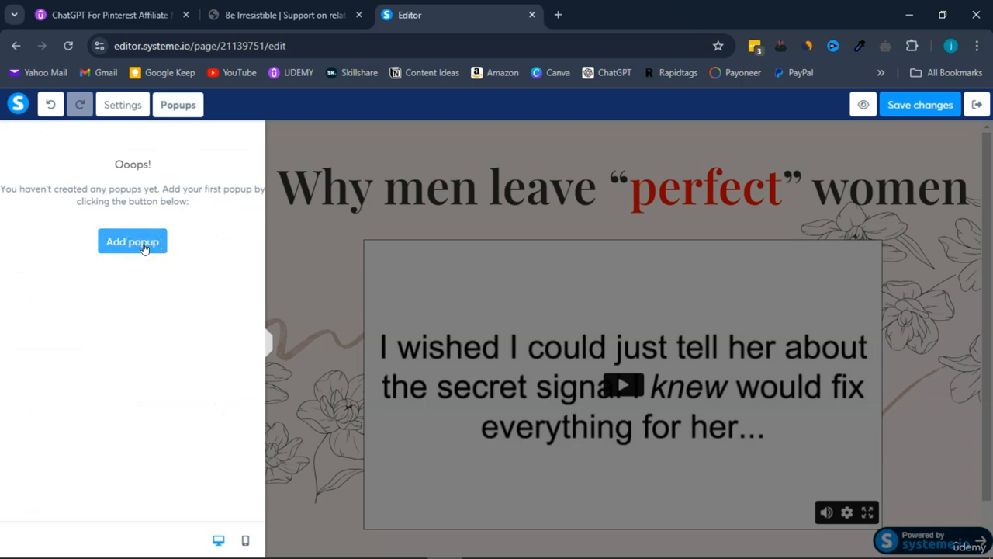
Add a popup and replace its headline with the Email Swipe #7 subject "The #1 thing missing from modern relationships", pasted as plain text.
click(144, 248)
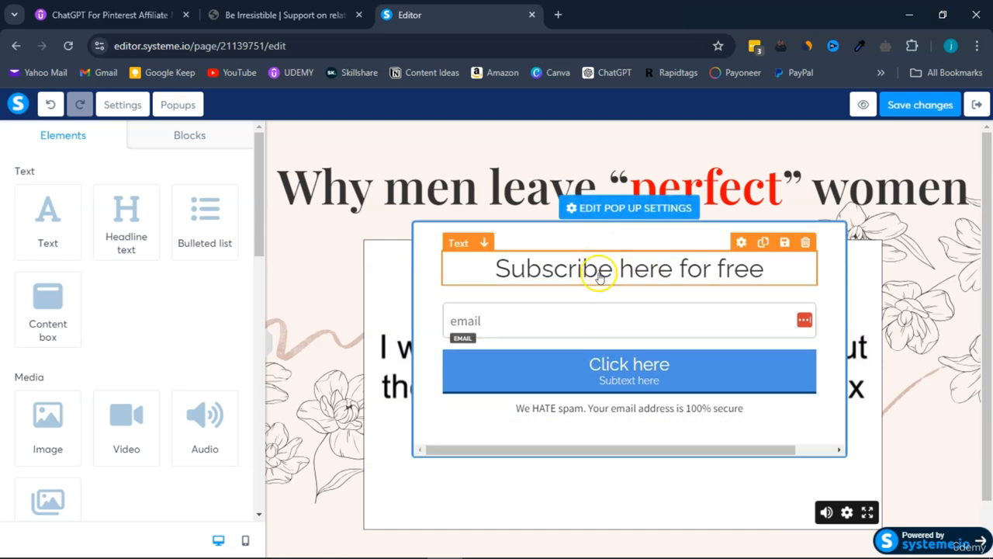
click(350, 15)
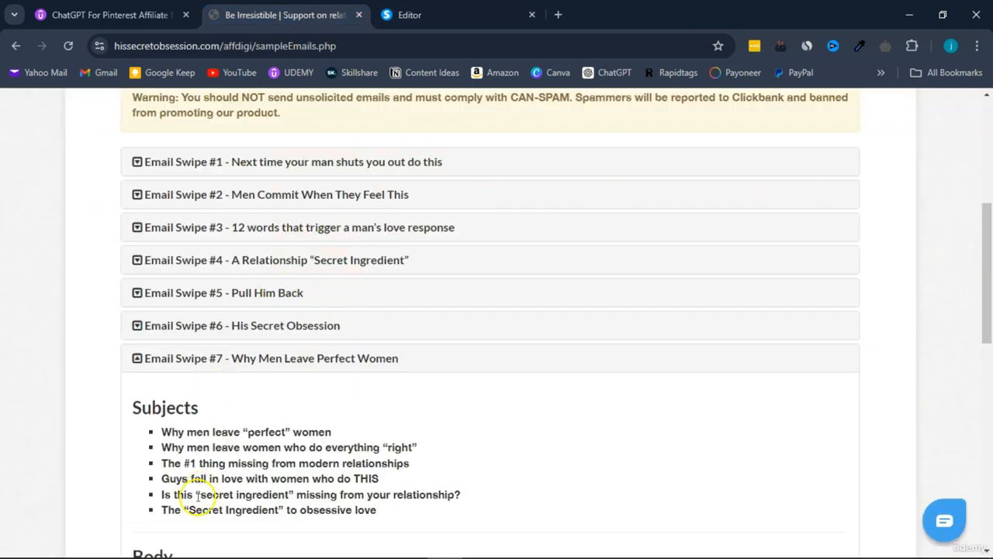
triple_click(207, 459)
key(ctrl+c)
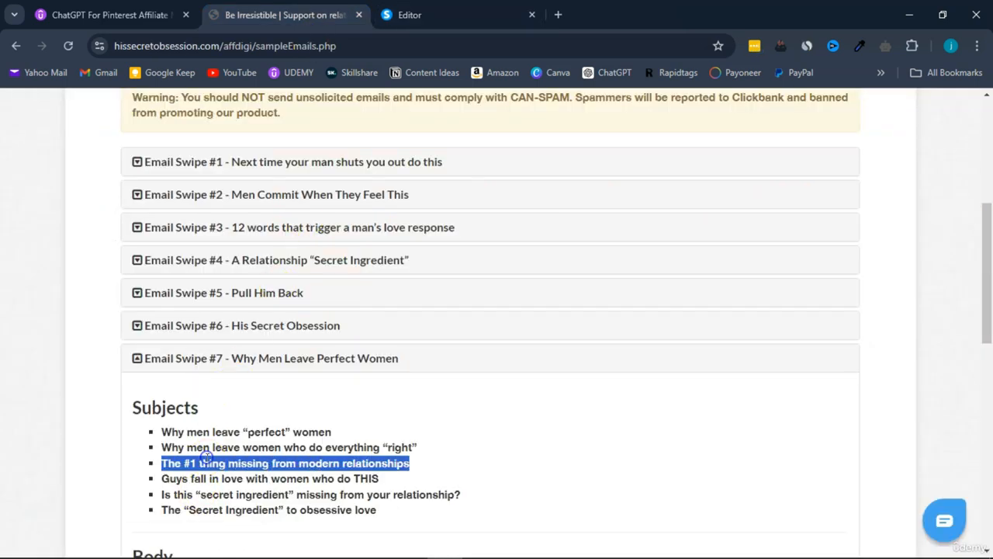
click(409, 15)
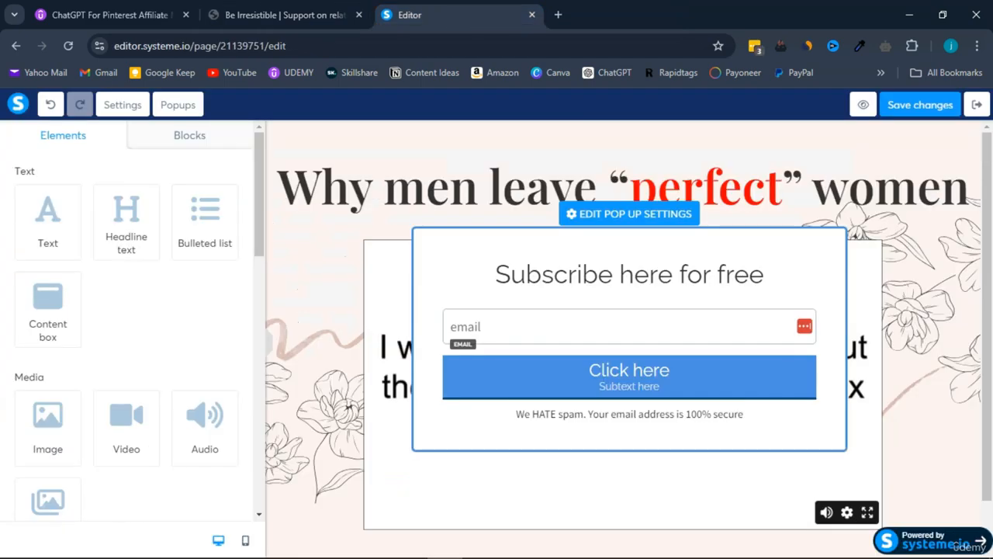
click(589, 268)
triple_click(587, 267)
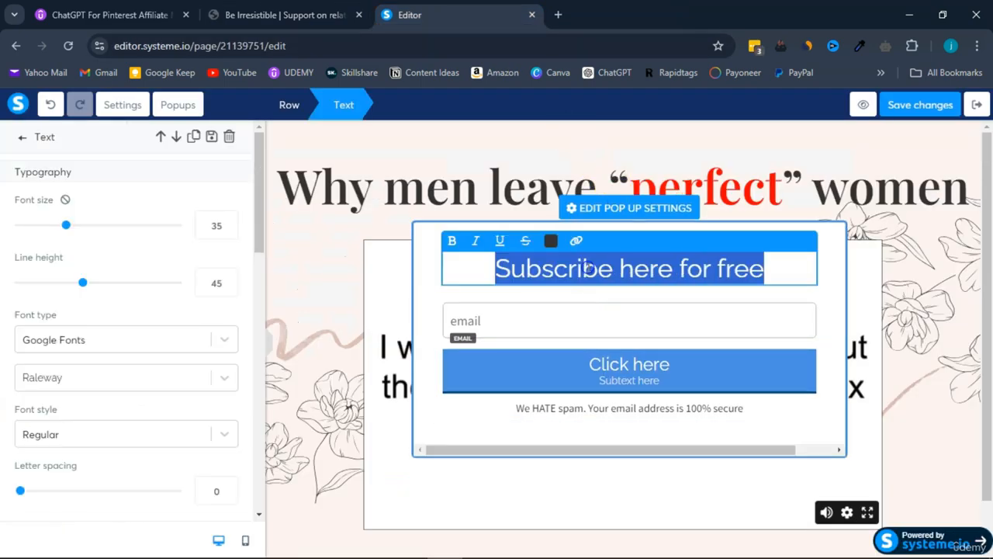
right_click(587, 266)
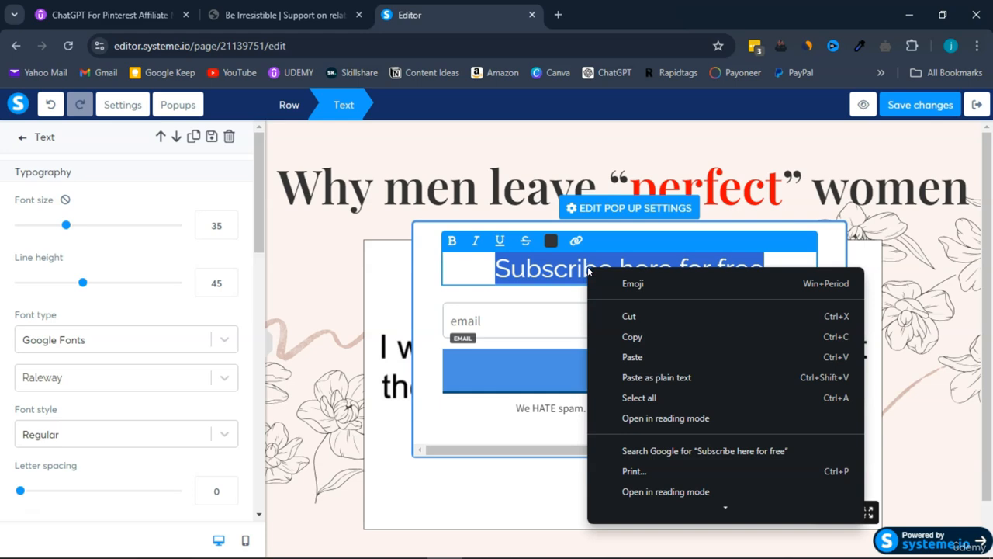
click(627, 371)
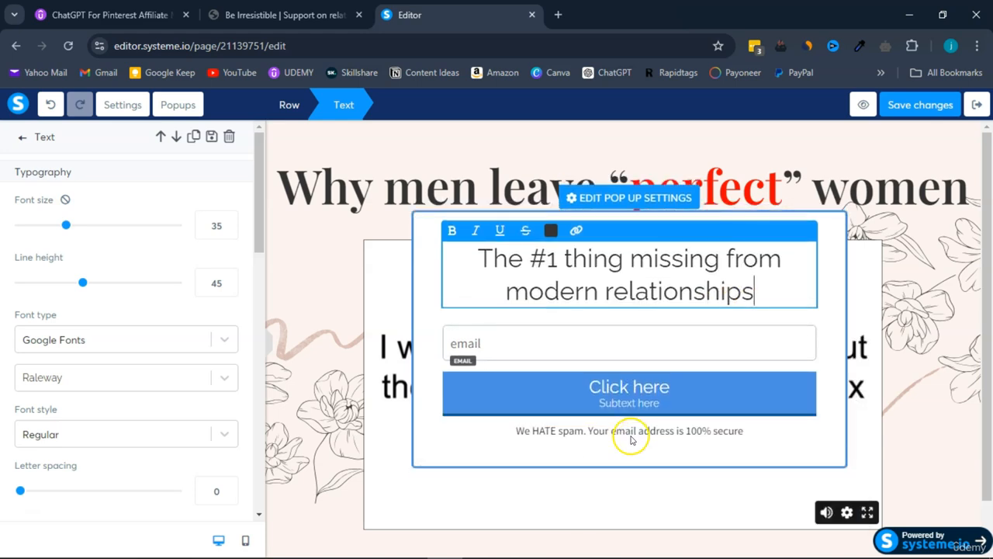
Remove the placeholder subtext from the popup's button.
click(663, 386)
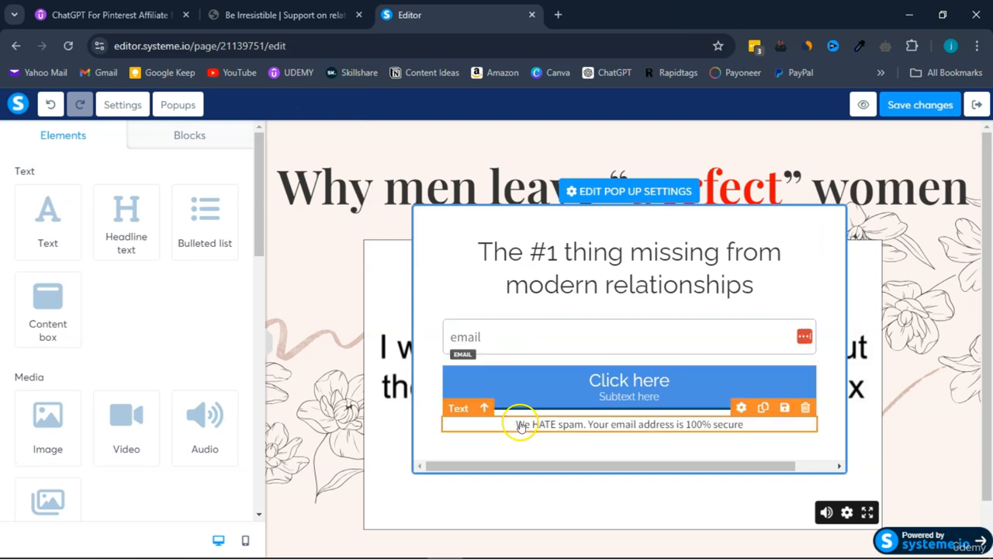
click(496, 387)
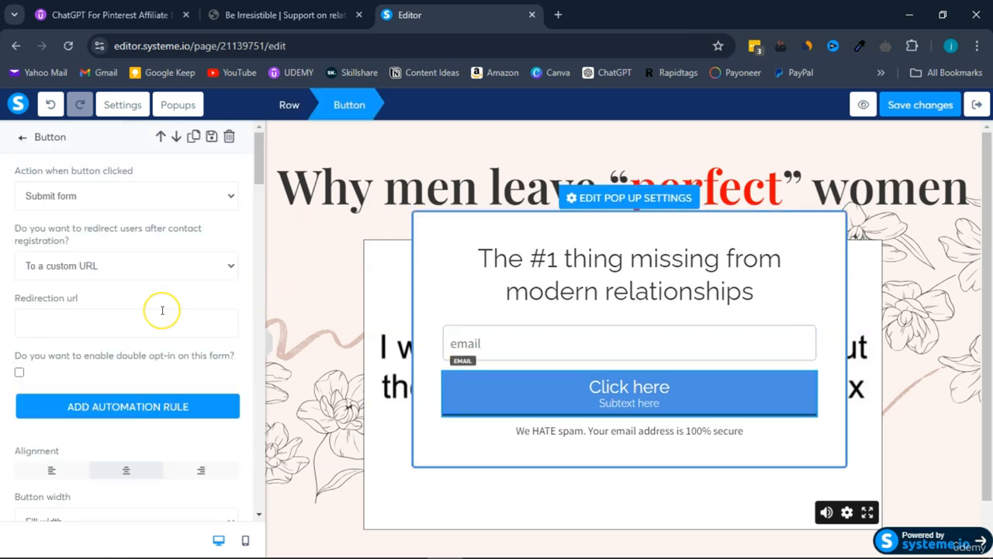
scroll(162, 310, down, 5)
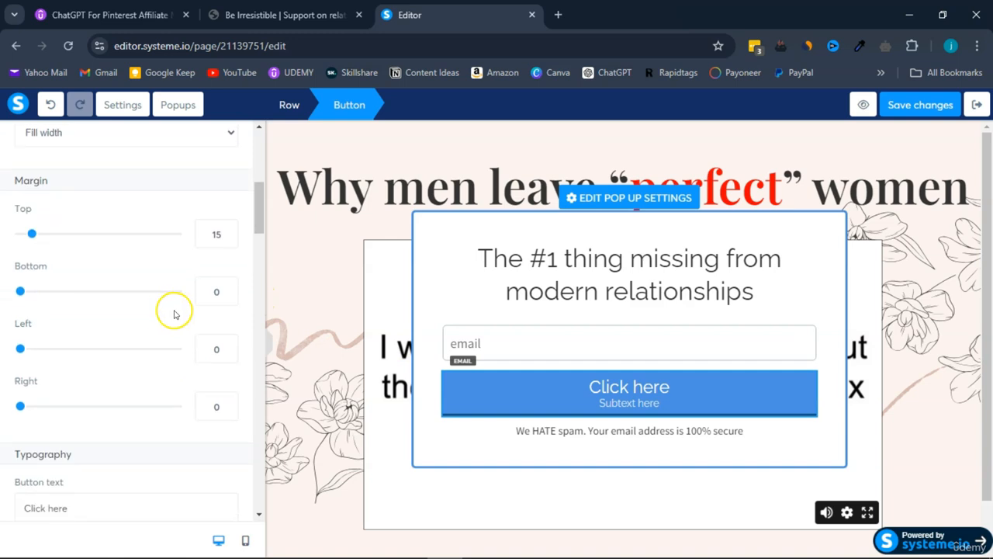
scroll(174, 314, down, 3)
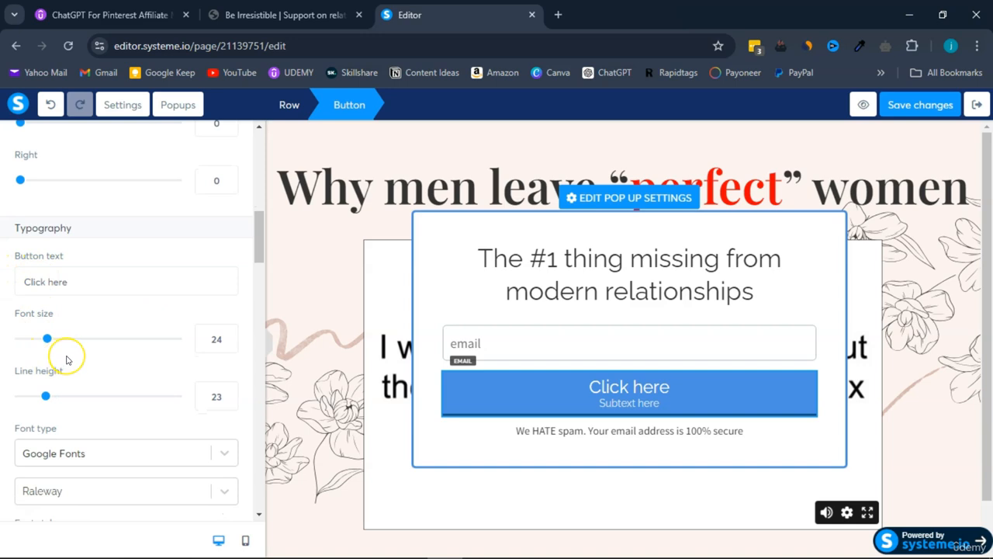
scroll(66, 359, down, 3)
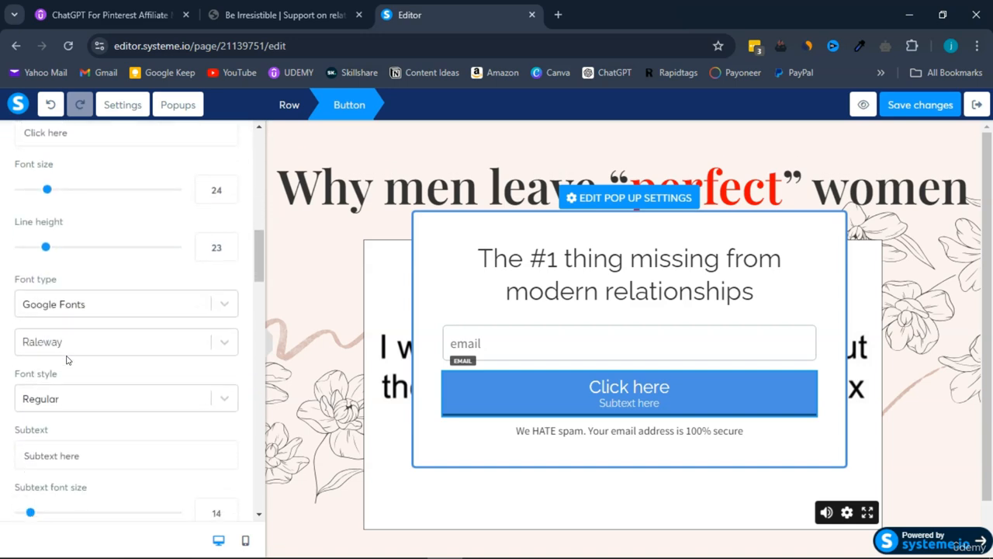
scroll(67, 380, down, 1)
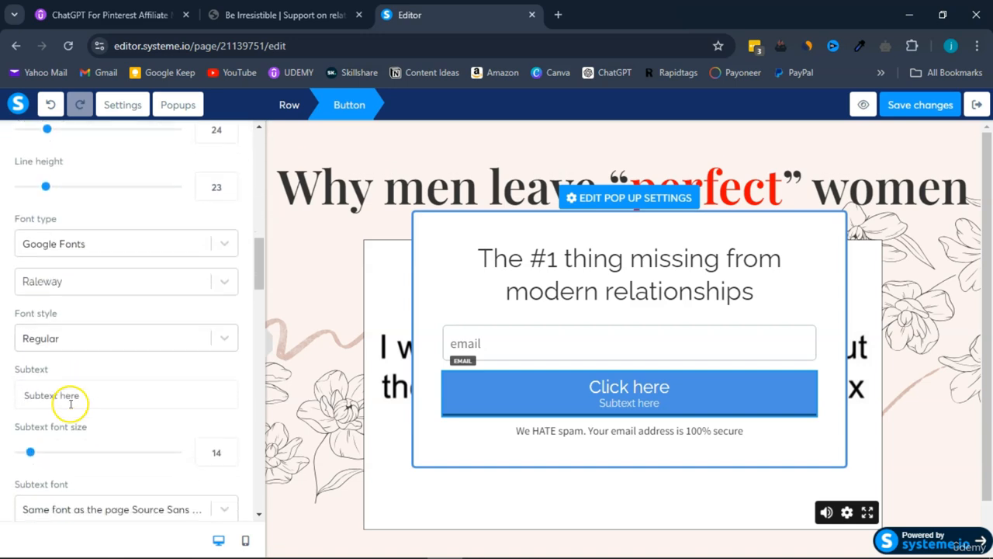
triple_click(70, 404)
key(BackSpace)
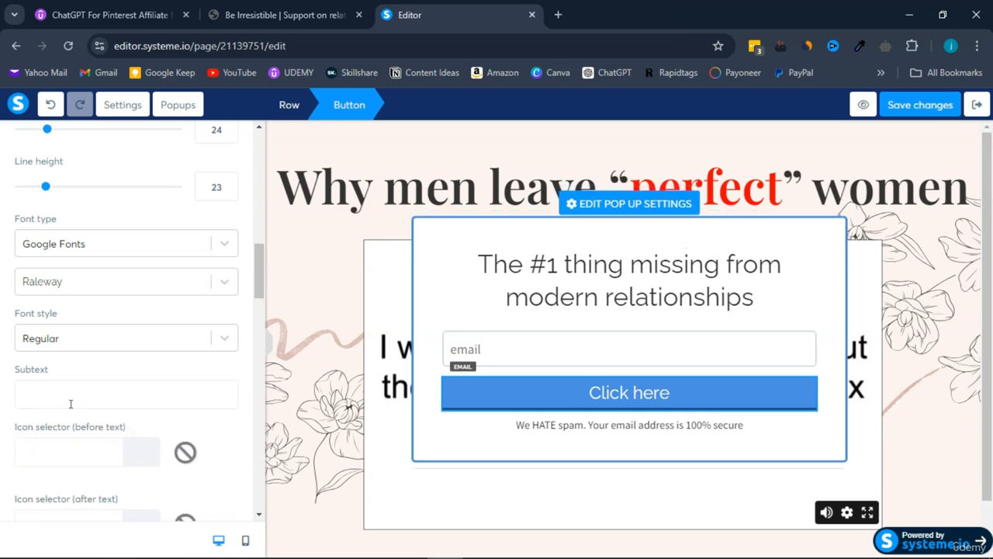
Change the popup button's text to "Click here to Watch Video".
scroll(105, 346, up, 3)
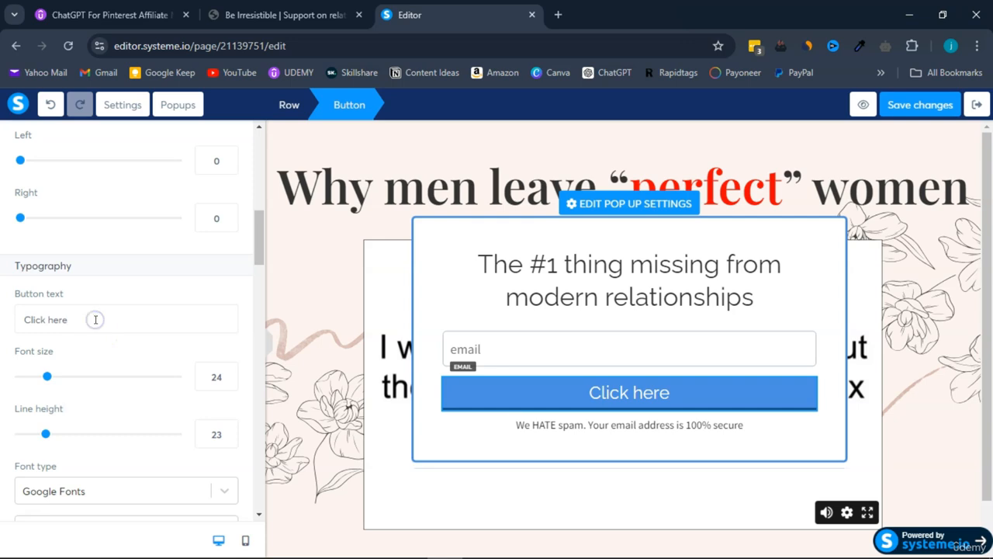
click(95, 319)
text(to Wa)
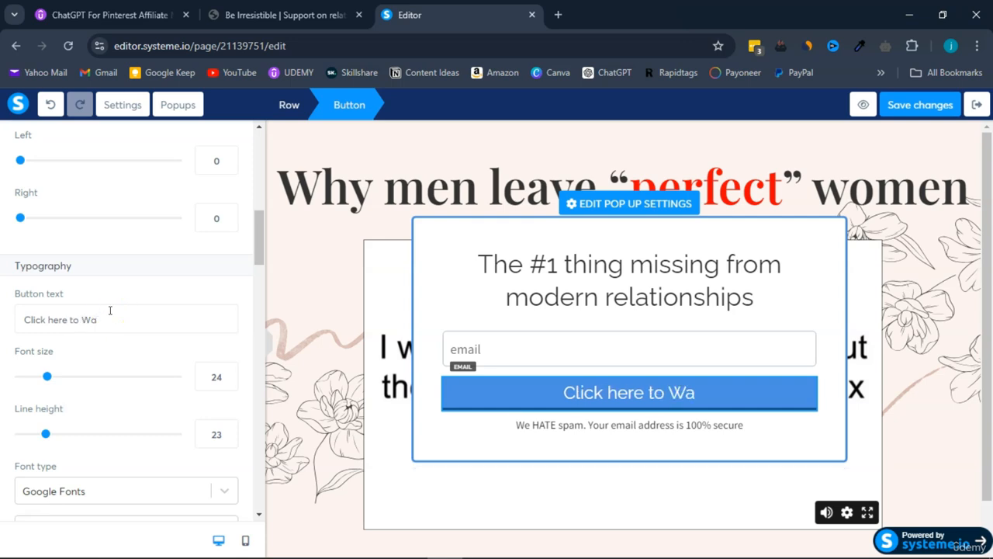
text(tch V)
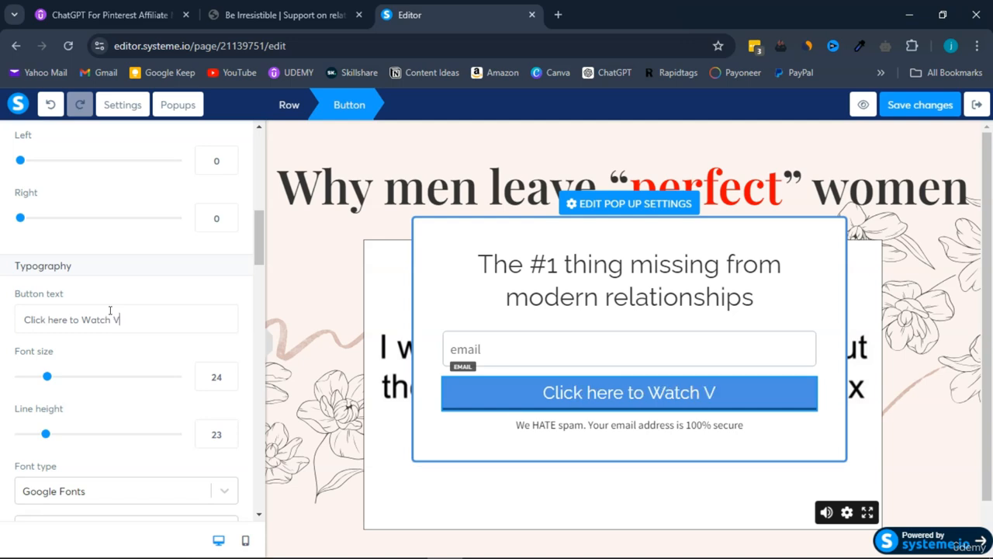
text(i)
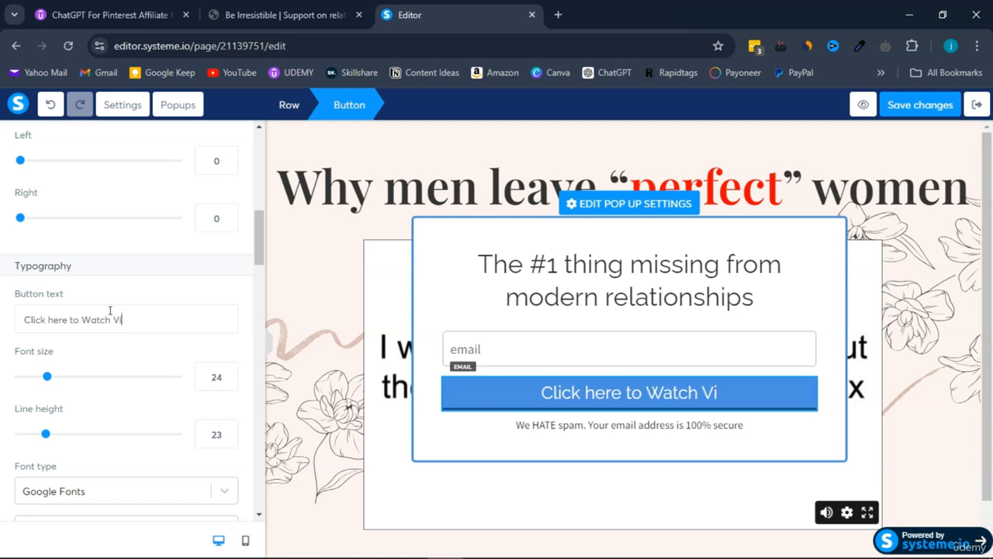
text(deo)
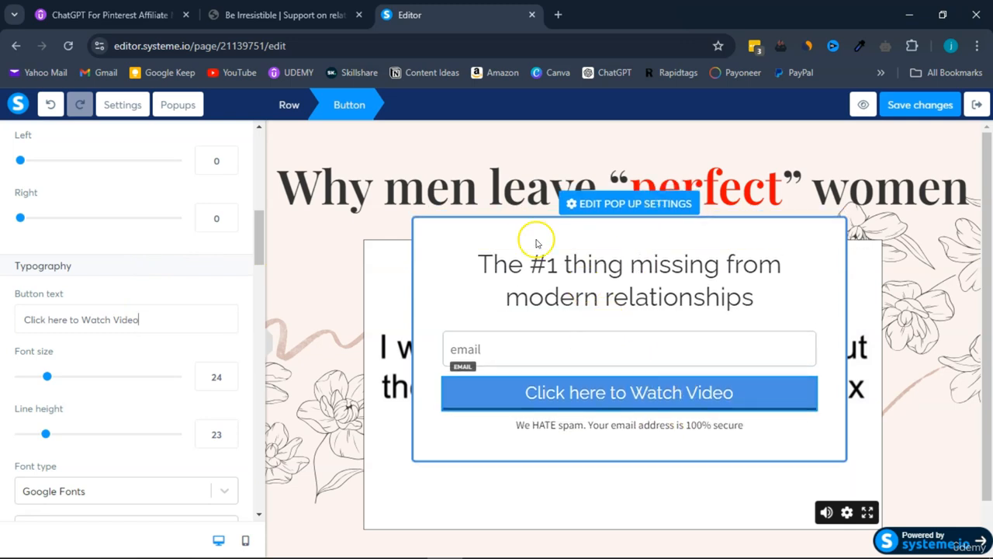
In the popup's settings, turn the close button on and automatic opening off.
click(626, 208)
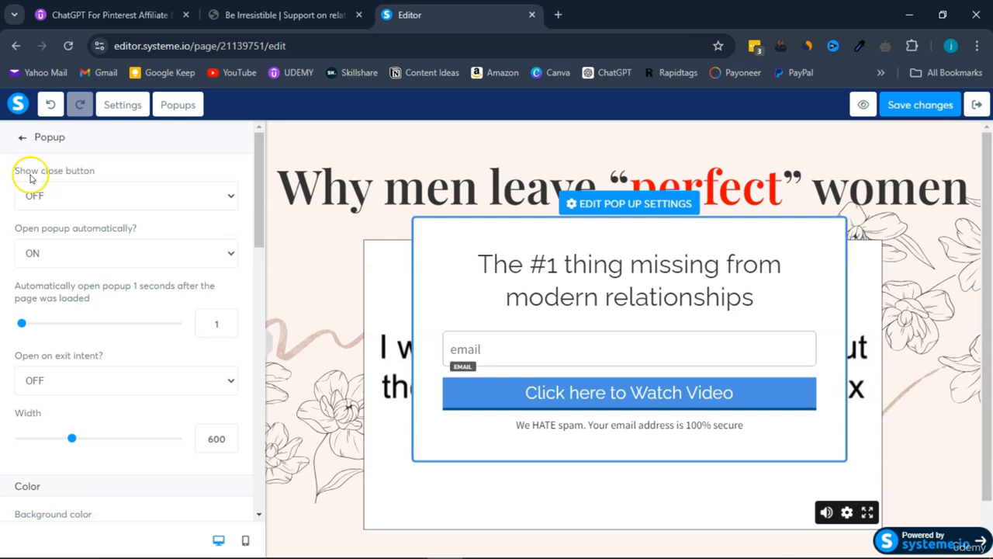
click(124, 195)
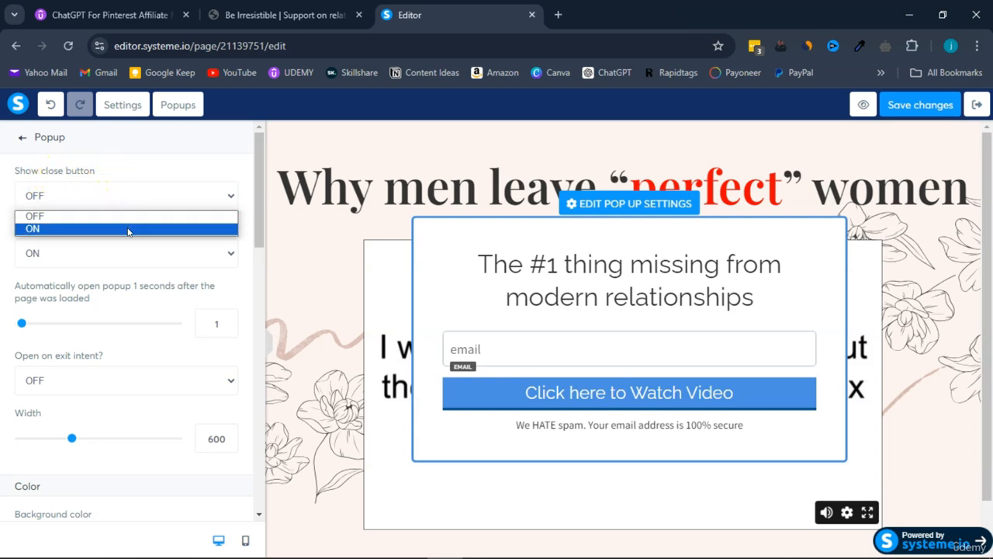
click(128, 229)
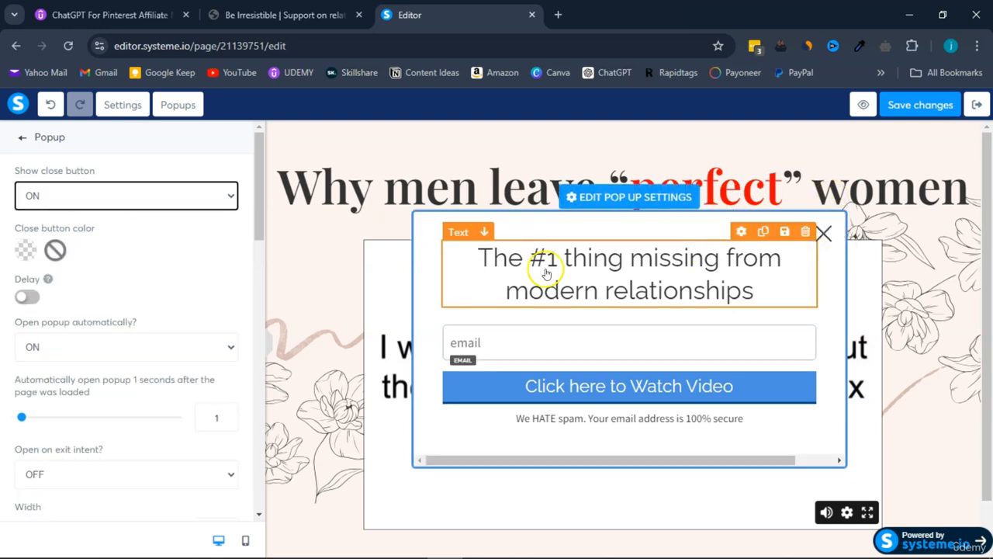
scroll(217, 292, down, 3)
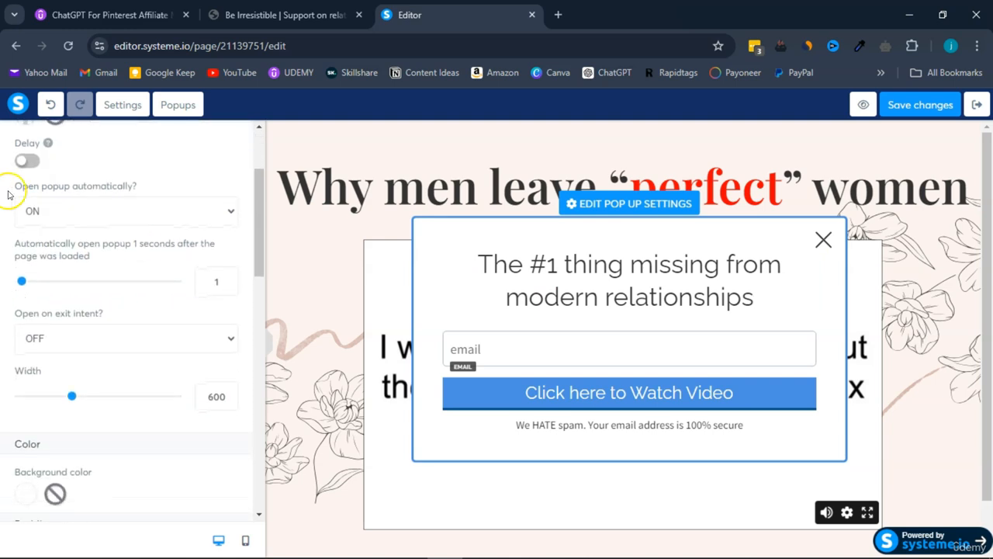
click(222, 211)
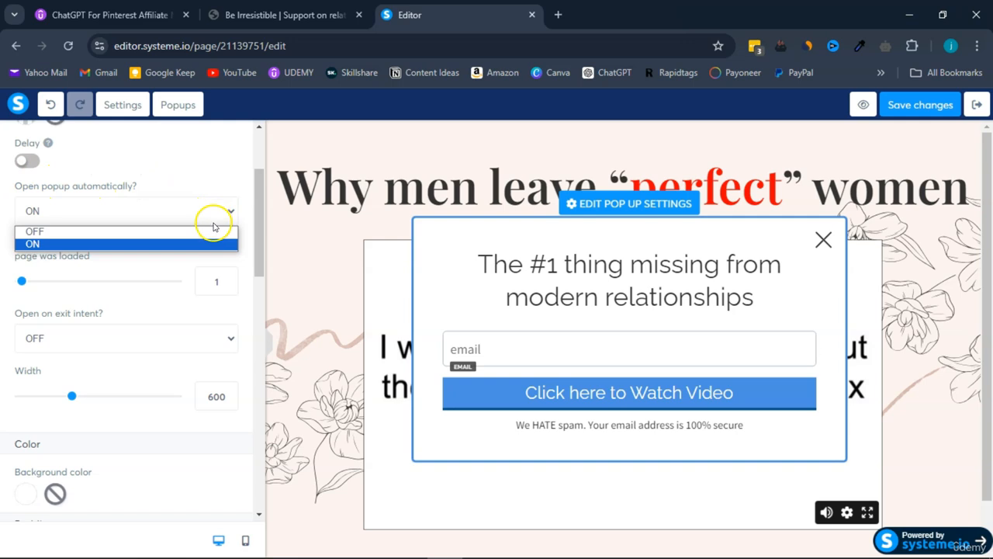
click(214, 232)
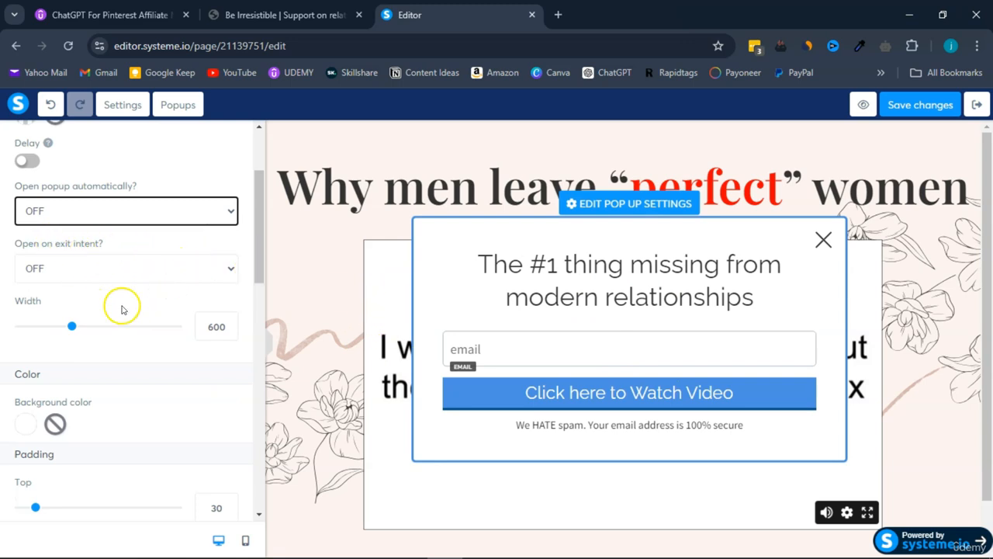
Review the popup's settings, including exit intent, width, background color, padding, border and close button options.
scroll(119, 313, down, 1)
scroll(118, 314, down, 1)
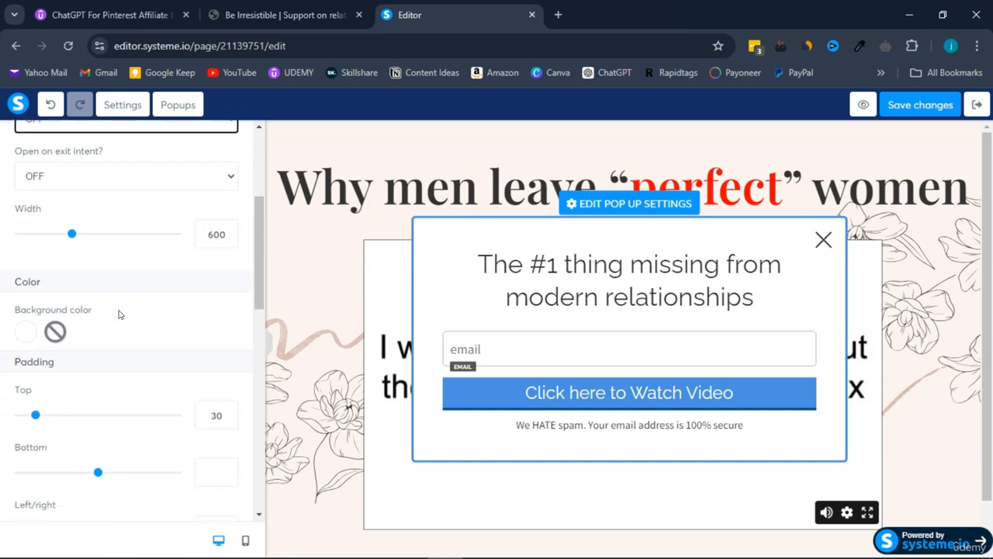
scroll(141, 353, down, 2)
scroll(141, 352, down, 1)
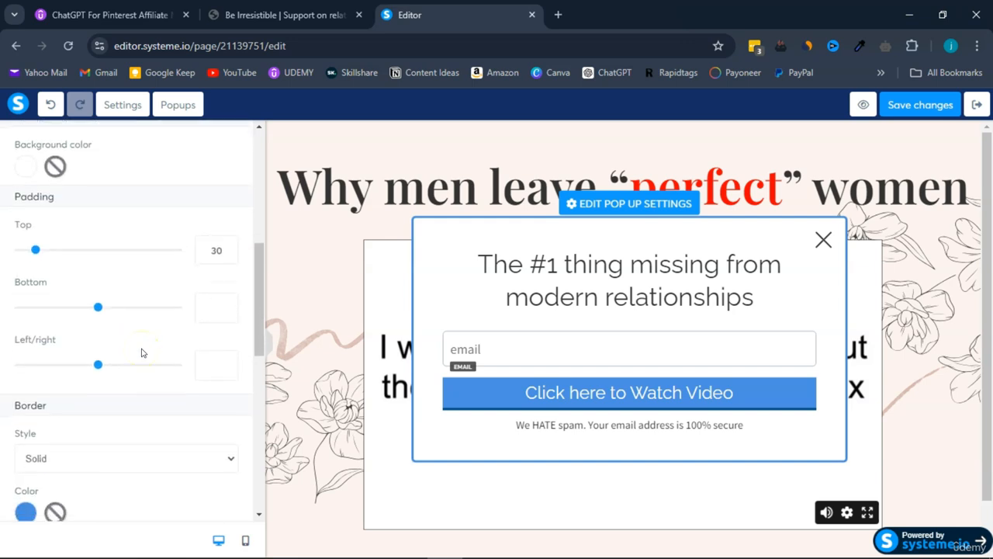
scroll(144, 350, down, 3)
scroll(198, 439, up, 6)
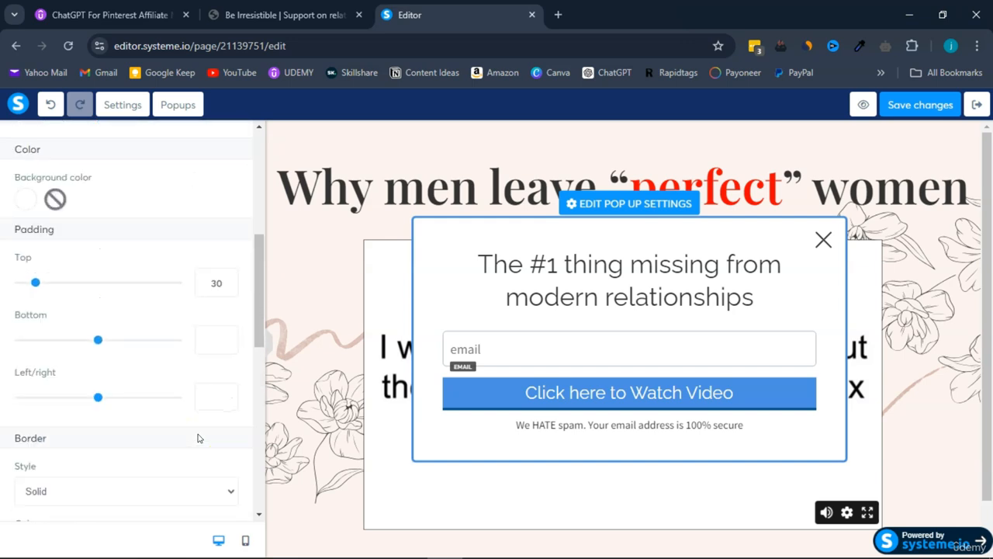
click(628, 209)
click(628, 206)
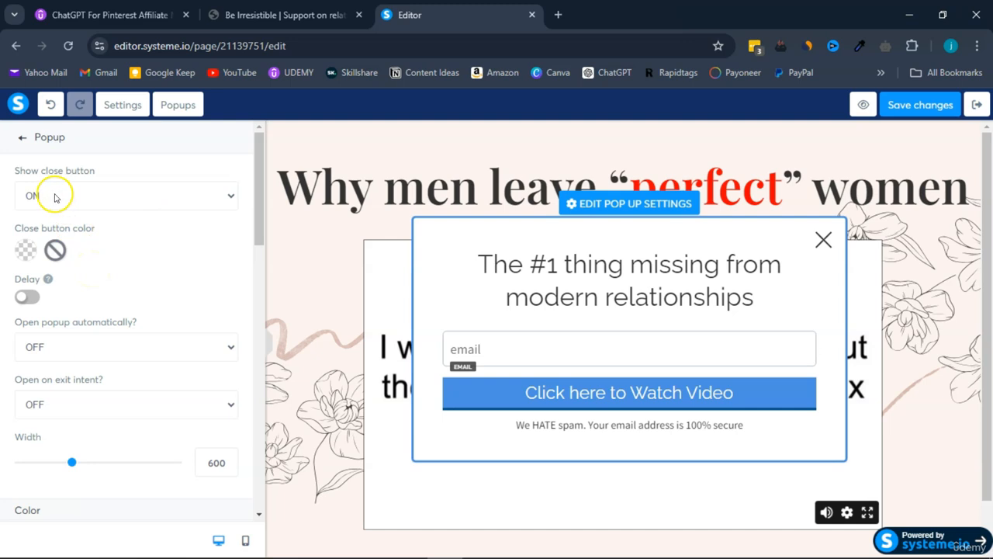
scroll(85, 285, down, 1)
scroll(84, 284, down, 2)
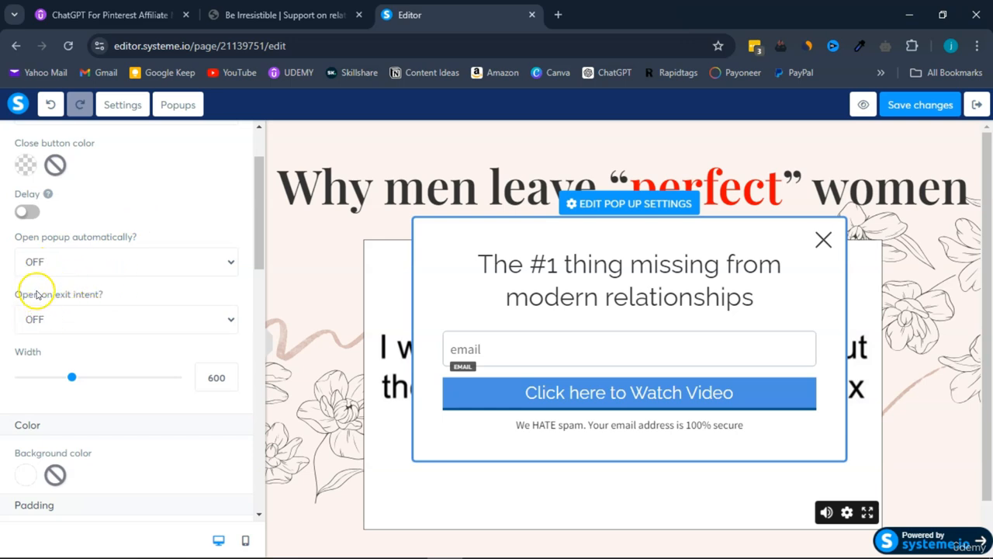
scroll(149, 295, up, 2)
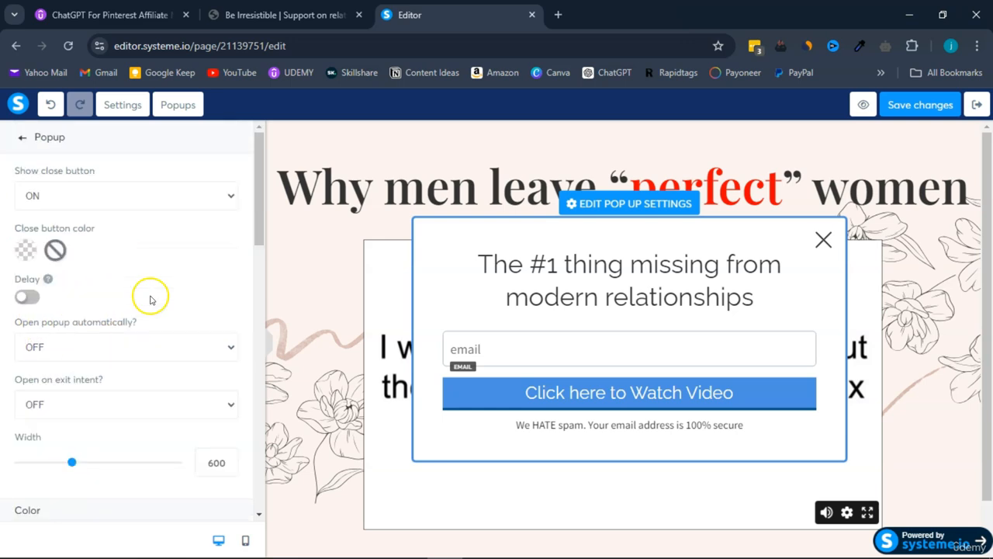
Set the "Click here to Watch Video" button's action to Submit form.
click(620, 394)
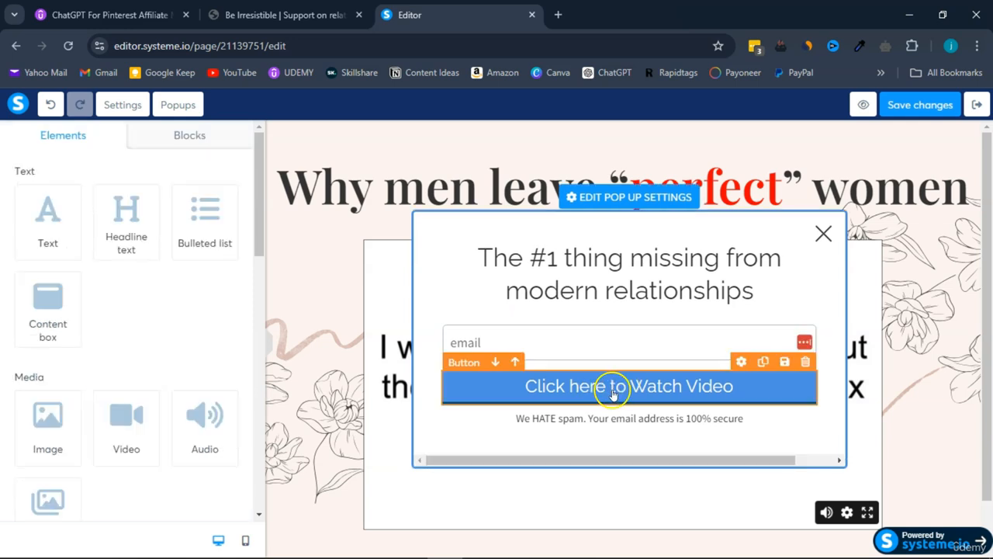
click(613, 393)
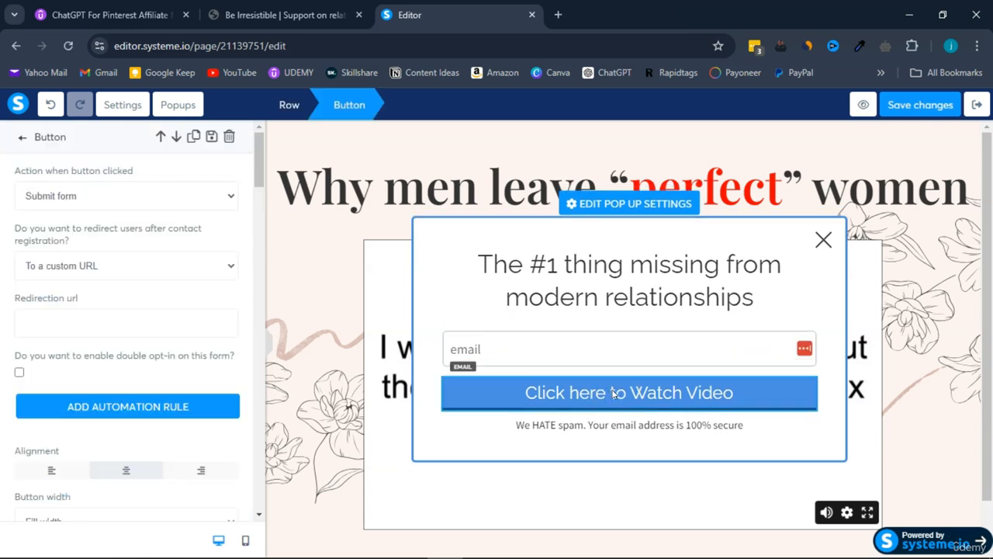
click(37, 198)
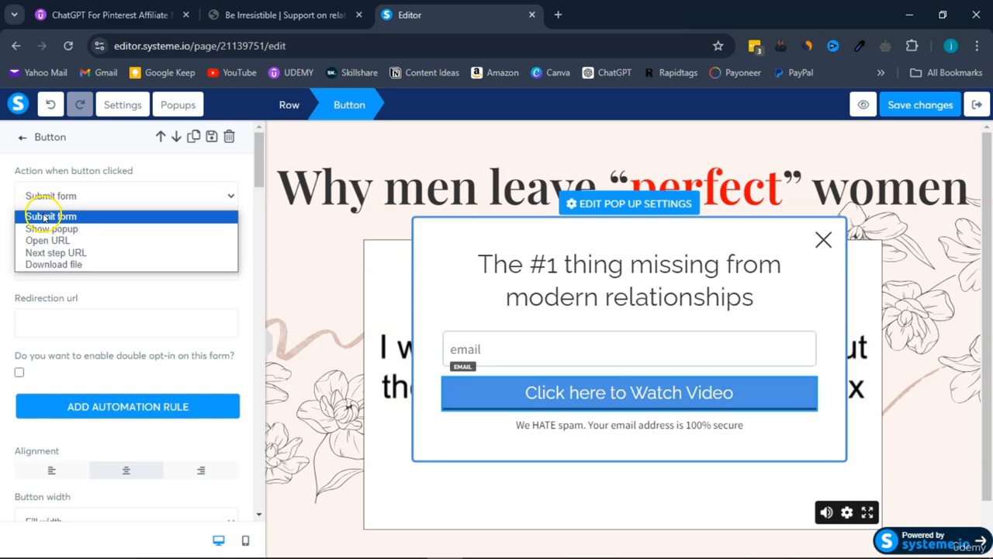
click(44, 217)
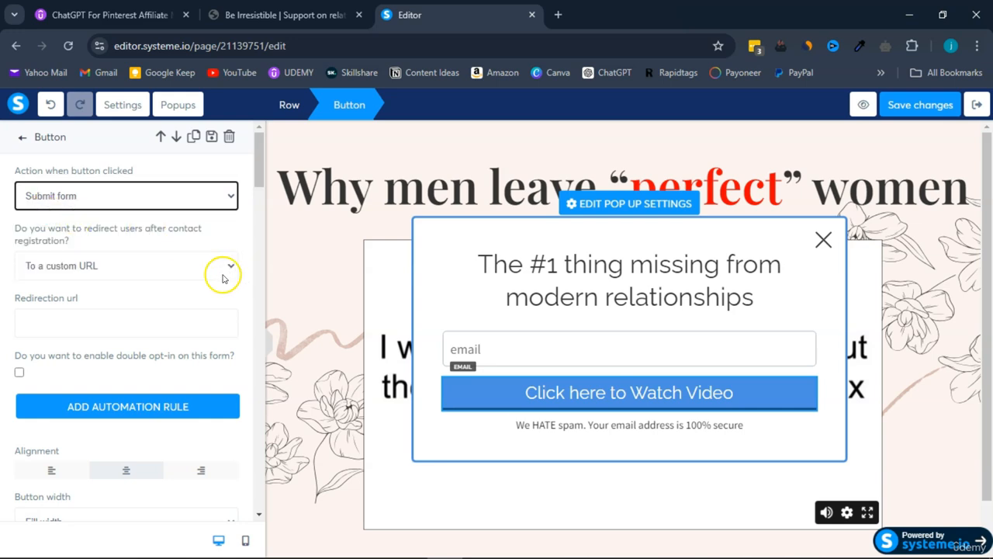
Set the popup button's redirection after contact registration to a custom URL.
click(98, 266)
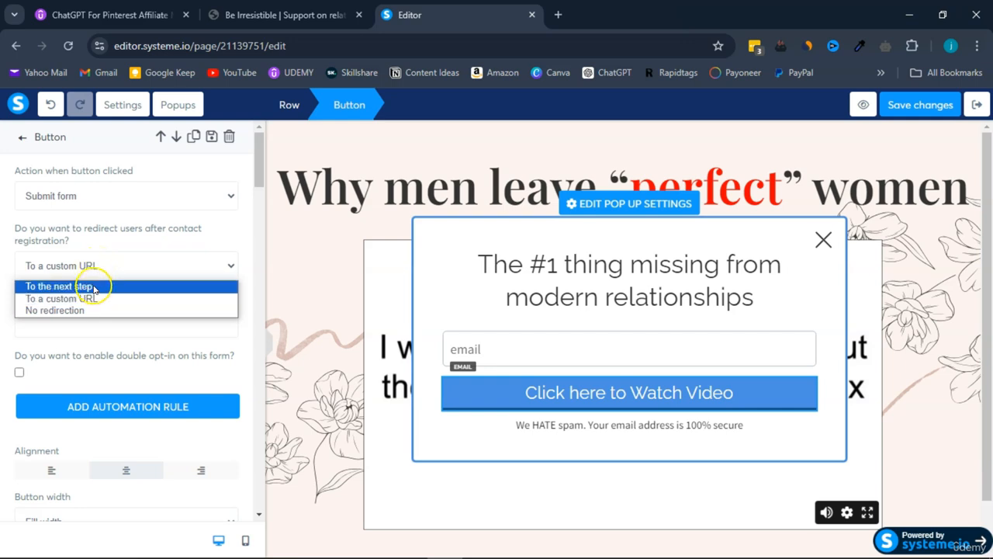
click(92, 298)
click(92, 298)
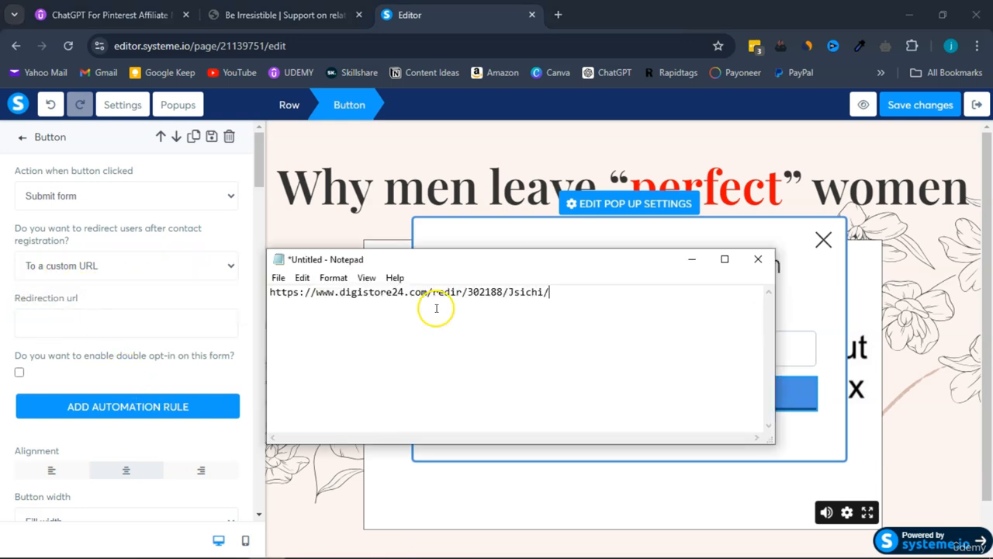
Copy the Digistore24 affiliate link from Notepad and paste it as the popup button's redirection URL.
key(alt+Tab)
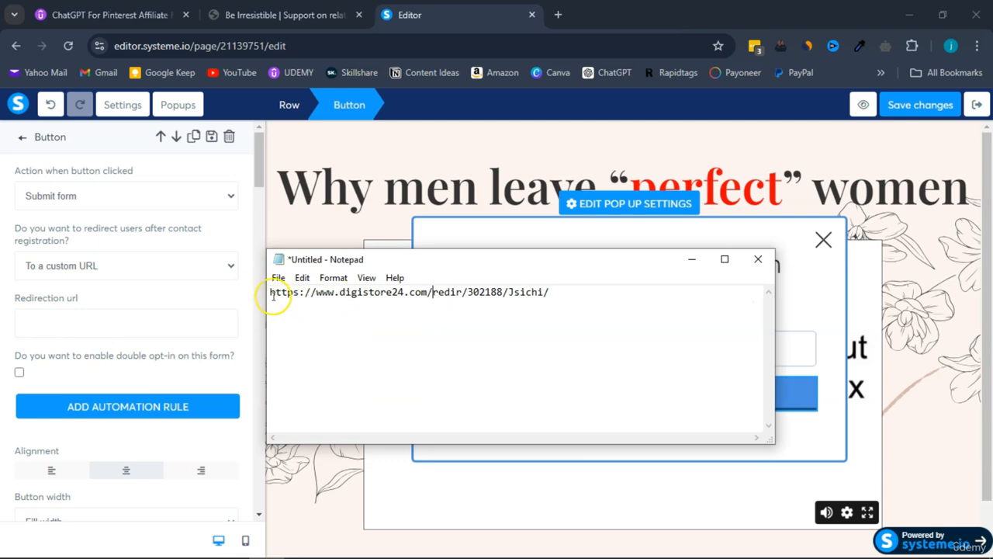
drag(269, 293, 557, 285)
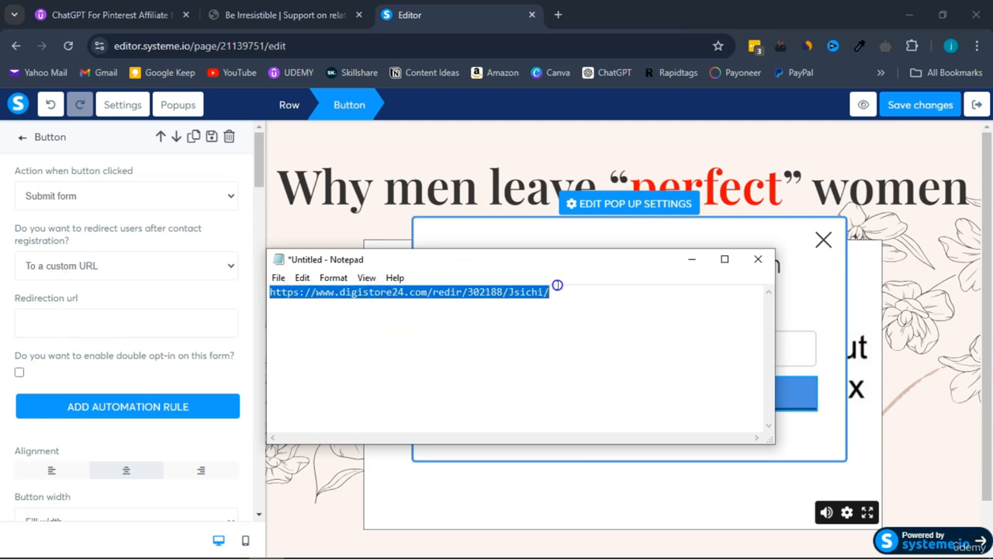
right_click(539, 291)
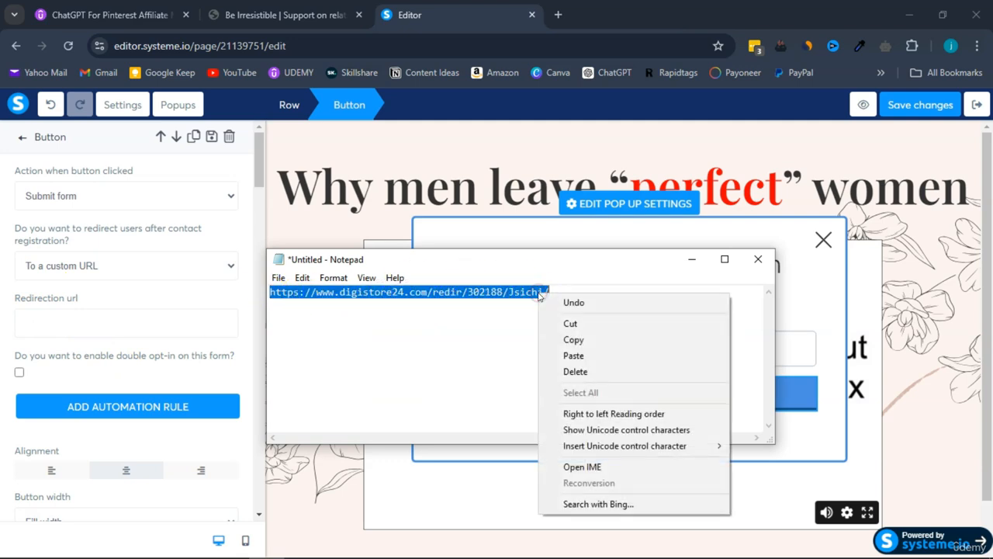
click(572, 341)
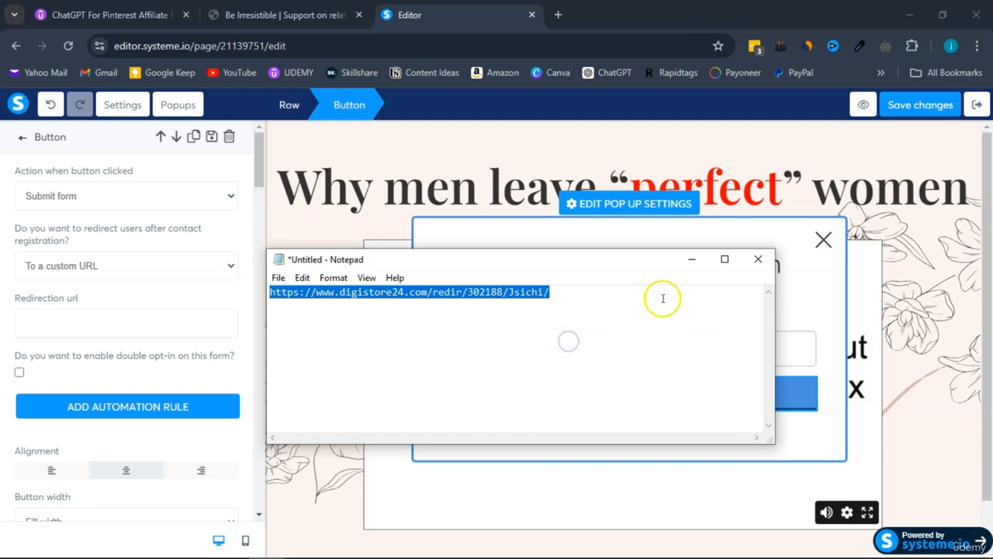
click(692, 264)
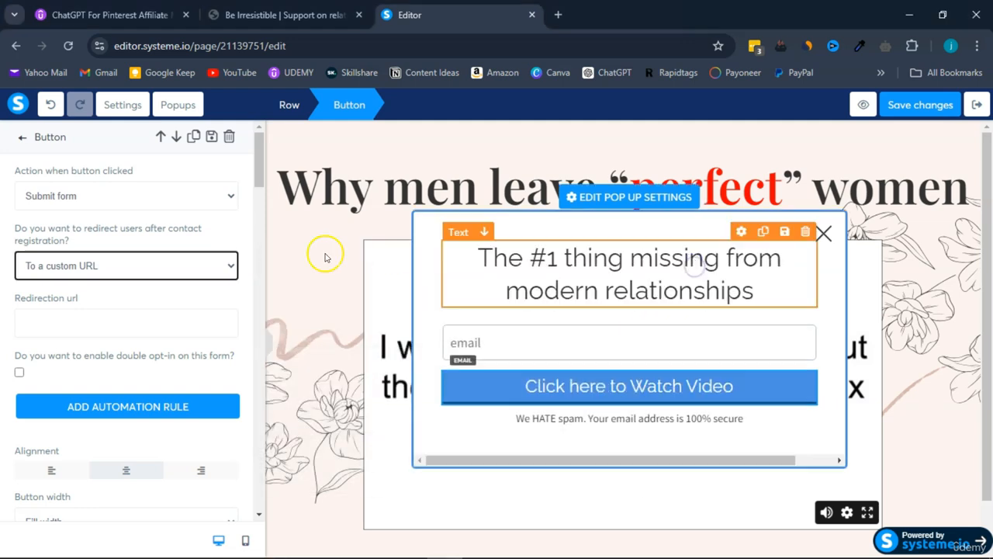
click(45, 317)
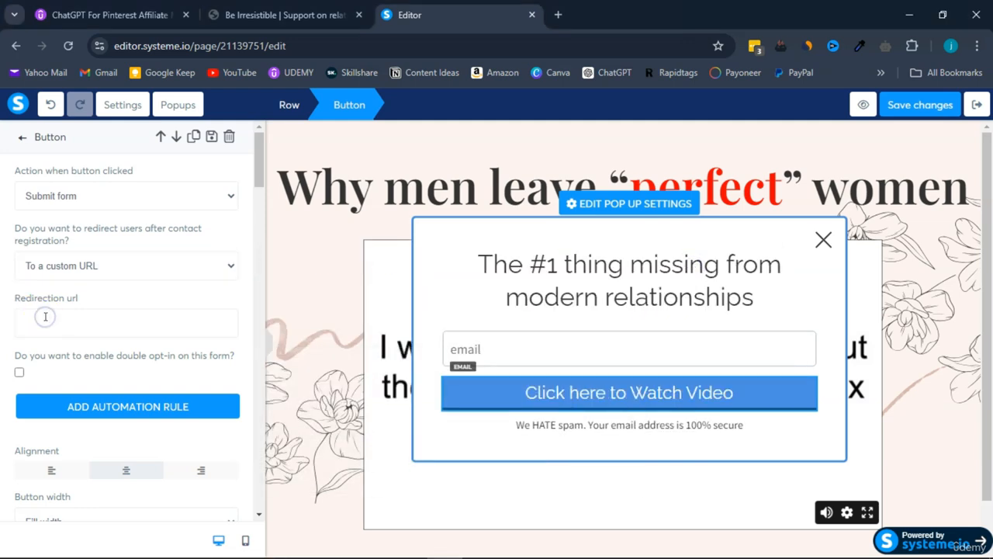
key(ctrl+v)
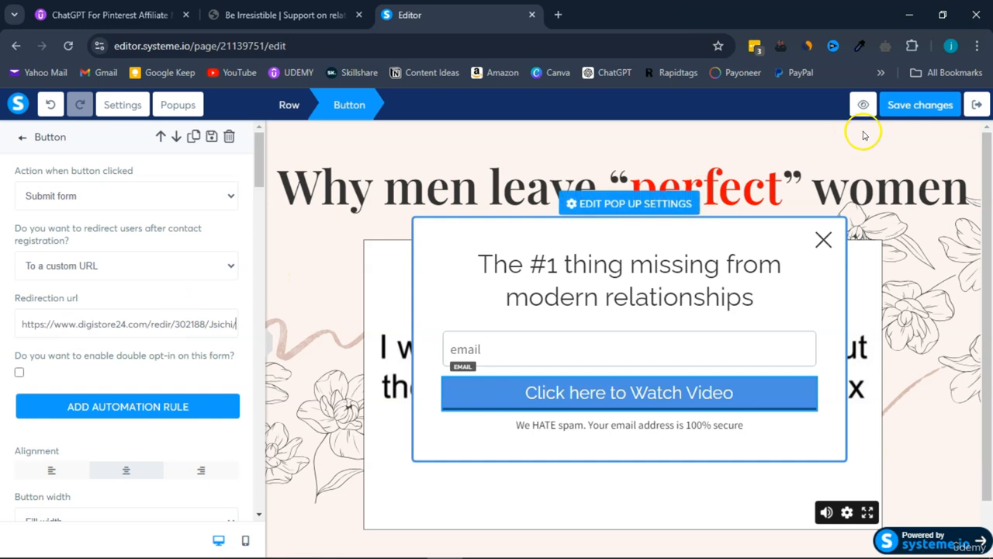
Save the popup changes and exit popup editing to return to the landing page.
click(923, 107)
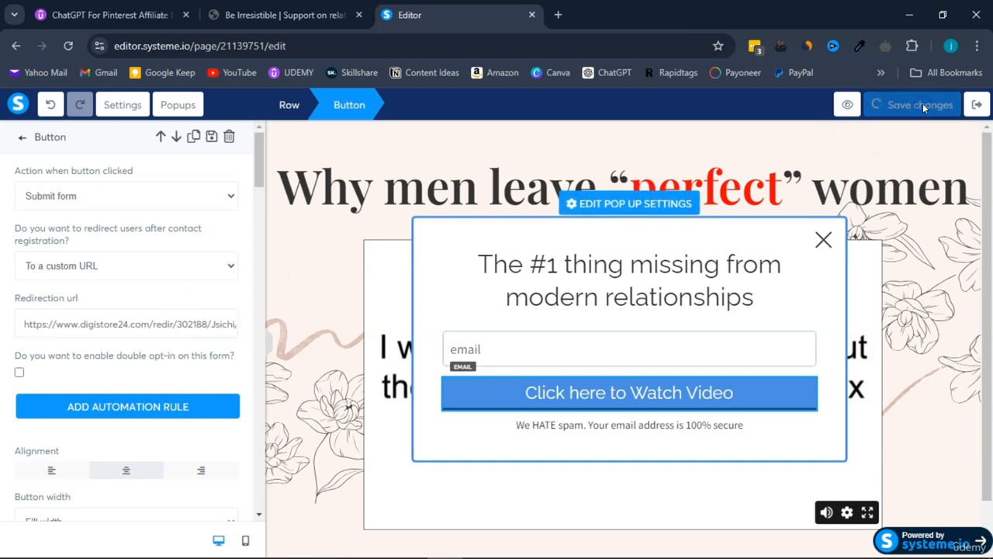
click(704, 241)
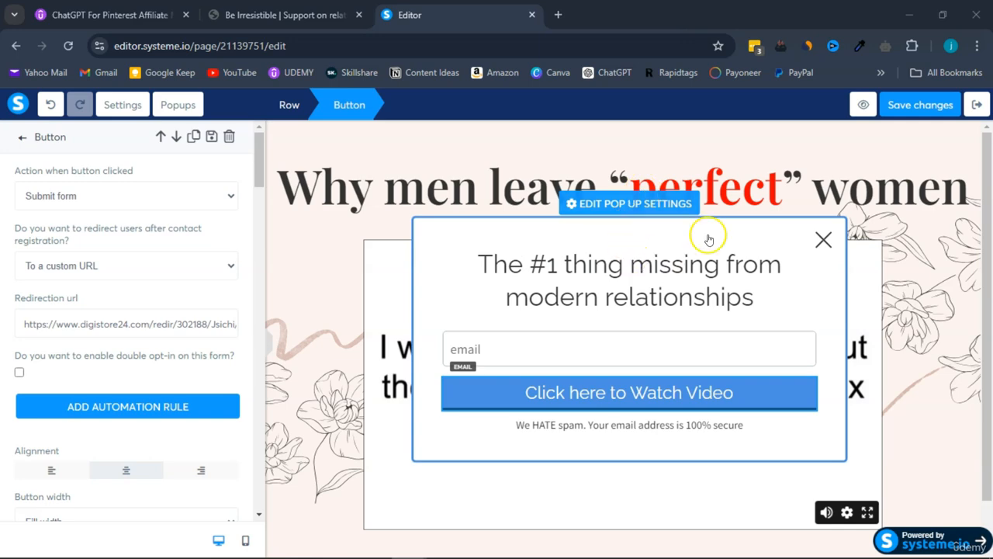
click(472, 163)
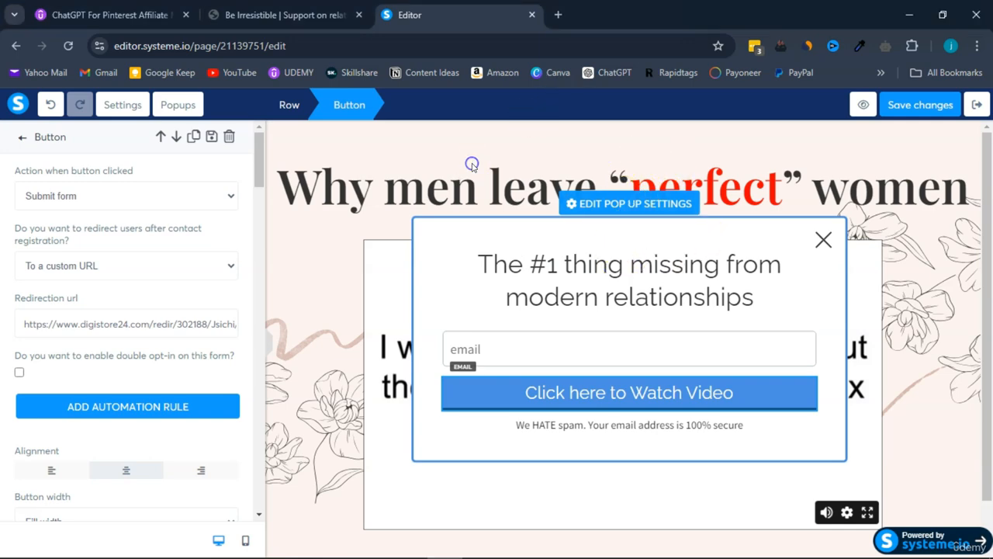
click(426, 164)
click(400, 167)
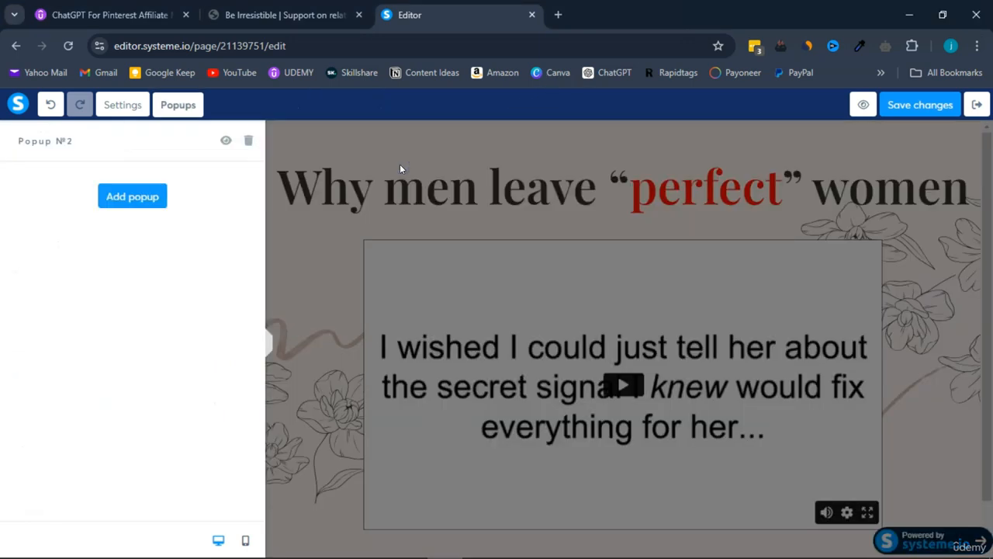
click(400, 167)
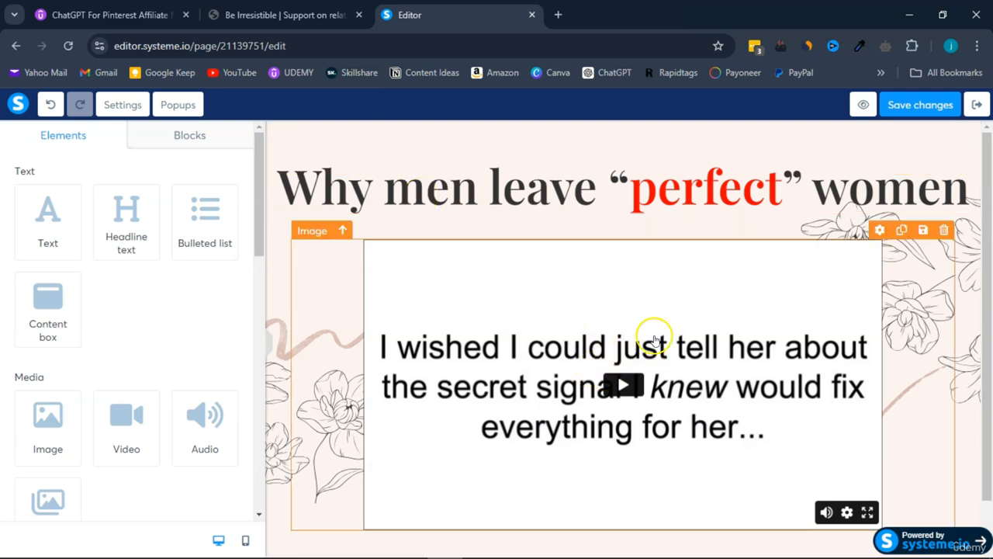
Set the video image's click action to show Popup №2 and save the page.
click(632, 377)
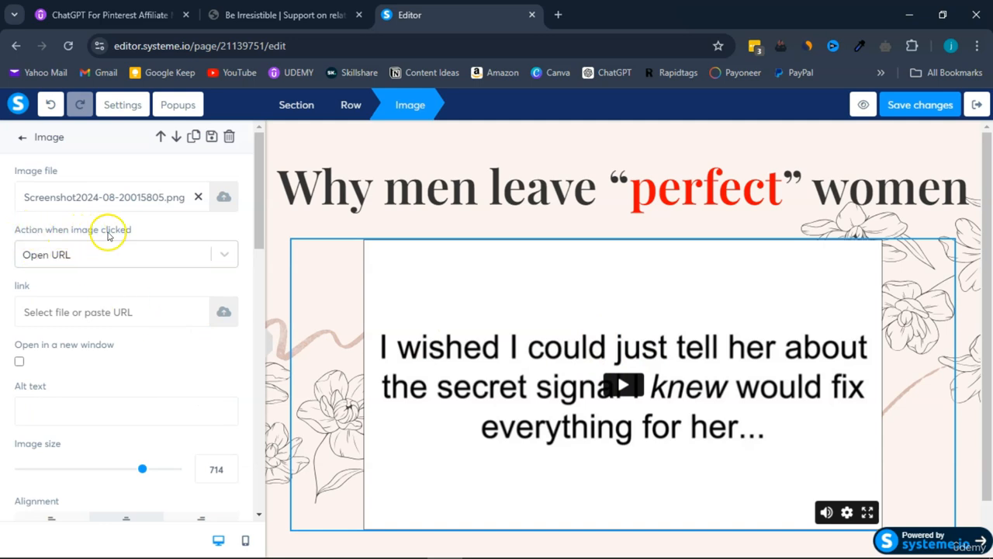
click(224, 255)
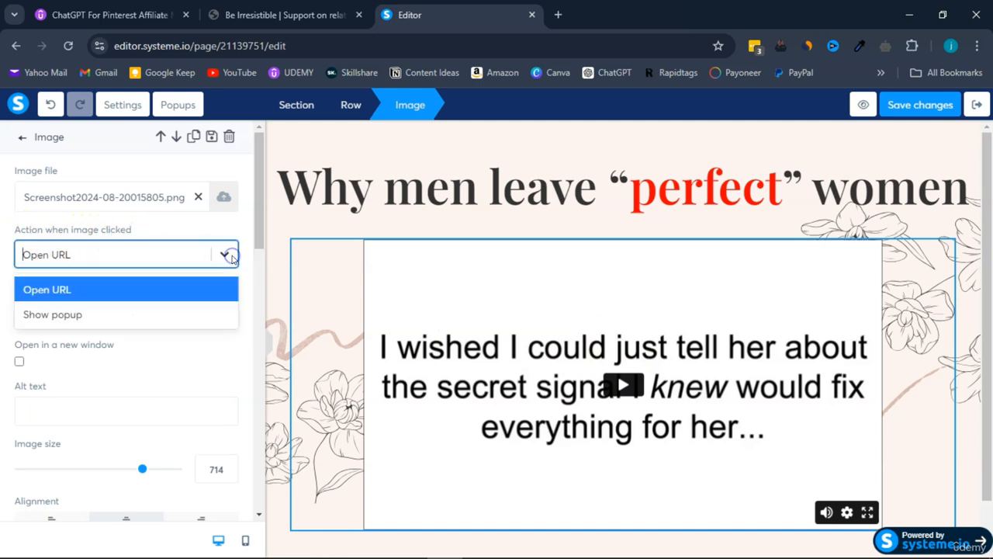
click(71, 314)
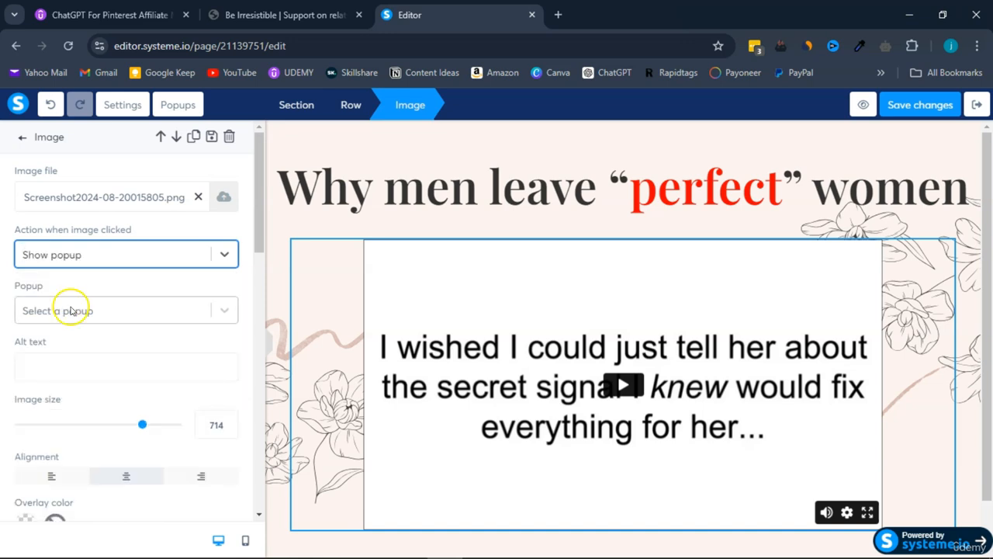
click(60, 312)
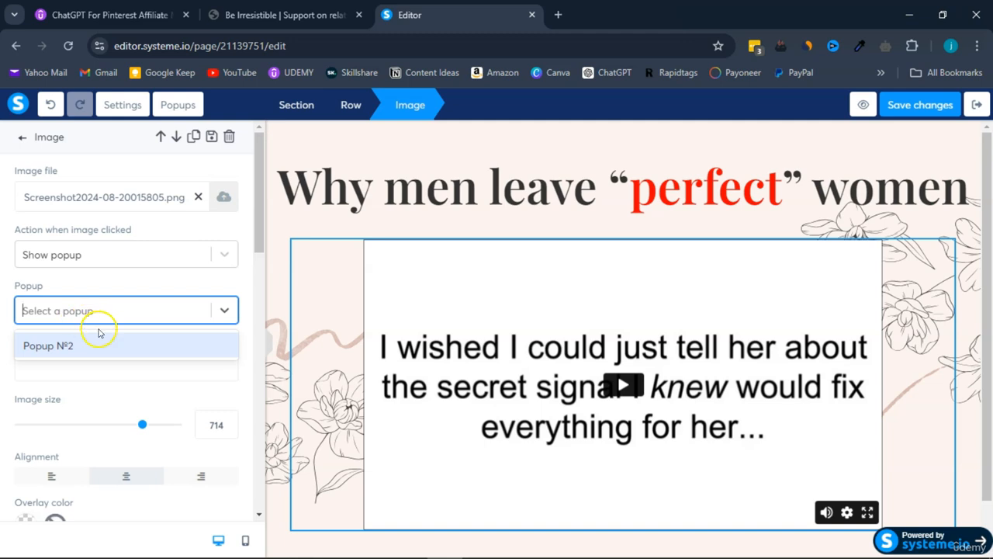
click(52, 351)
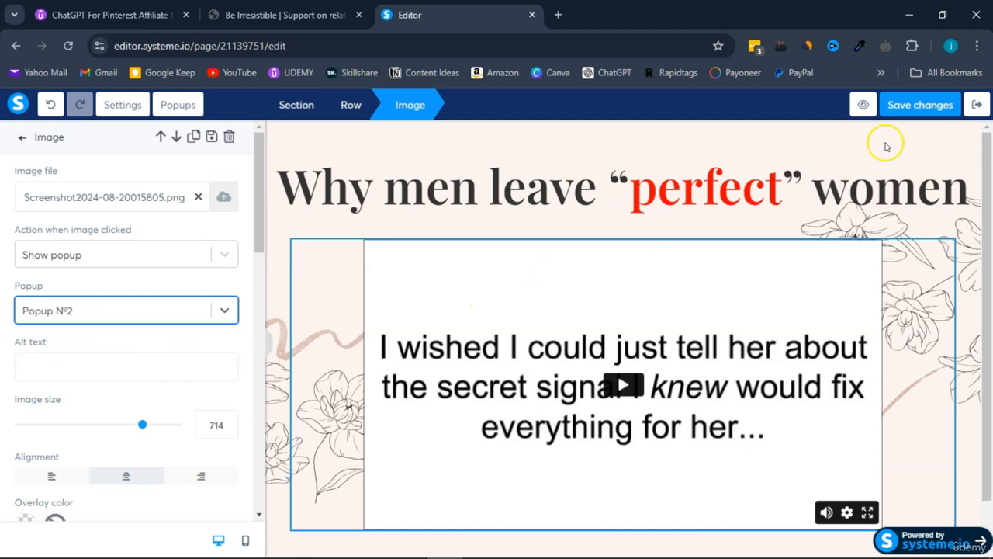
click(925, 105)
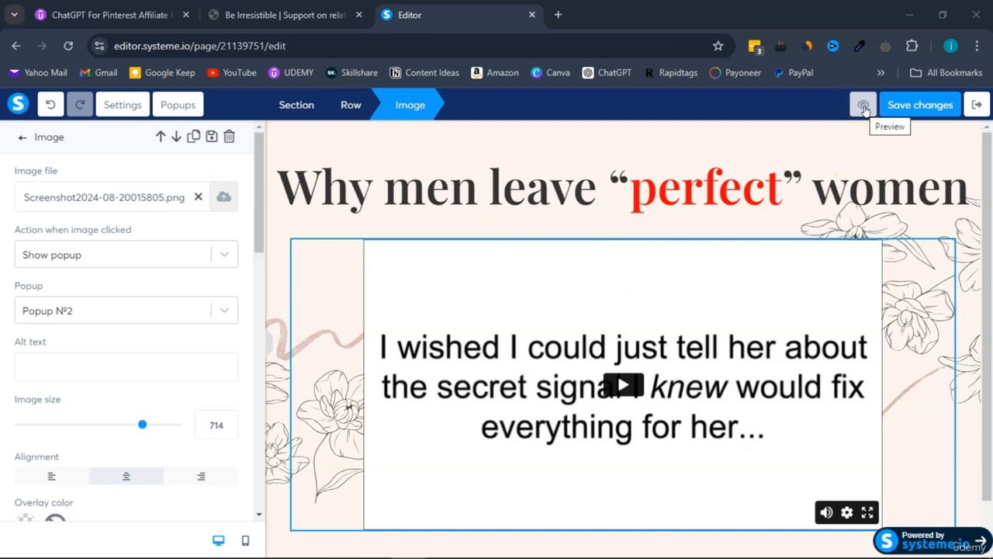
Preview the landing page, dismiss the preview notice, and test opening the popup from the video image.
click(863, 107)
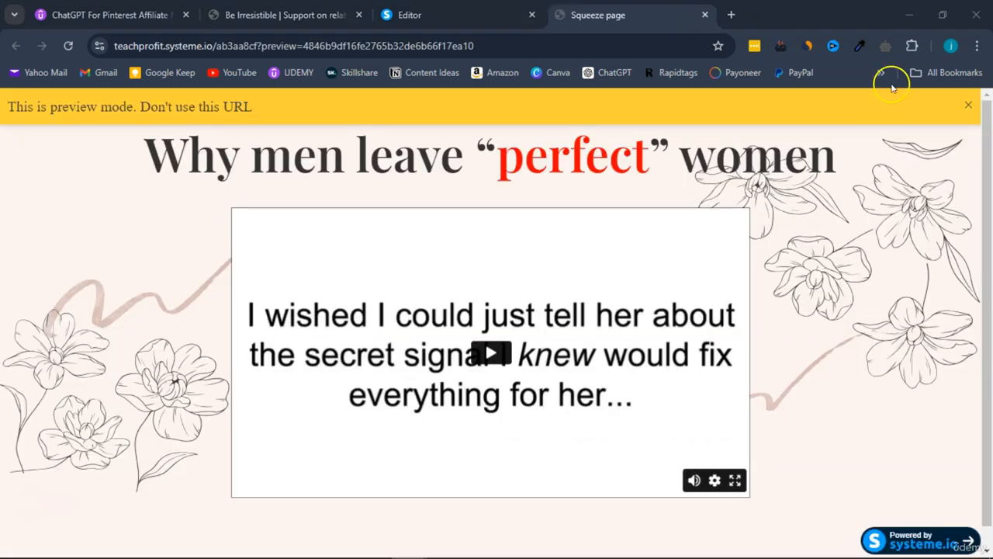
click(970, 107)
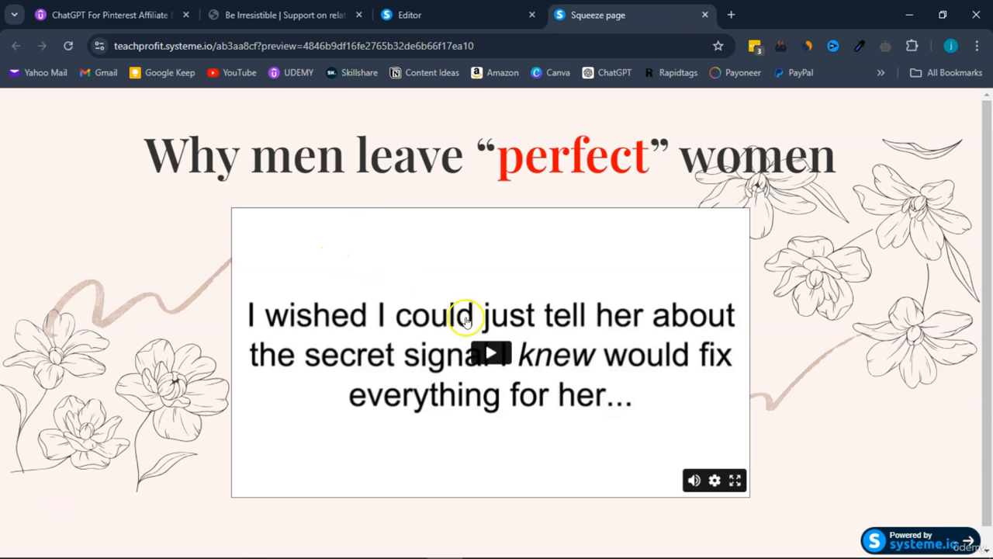
click(497, 351)
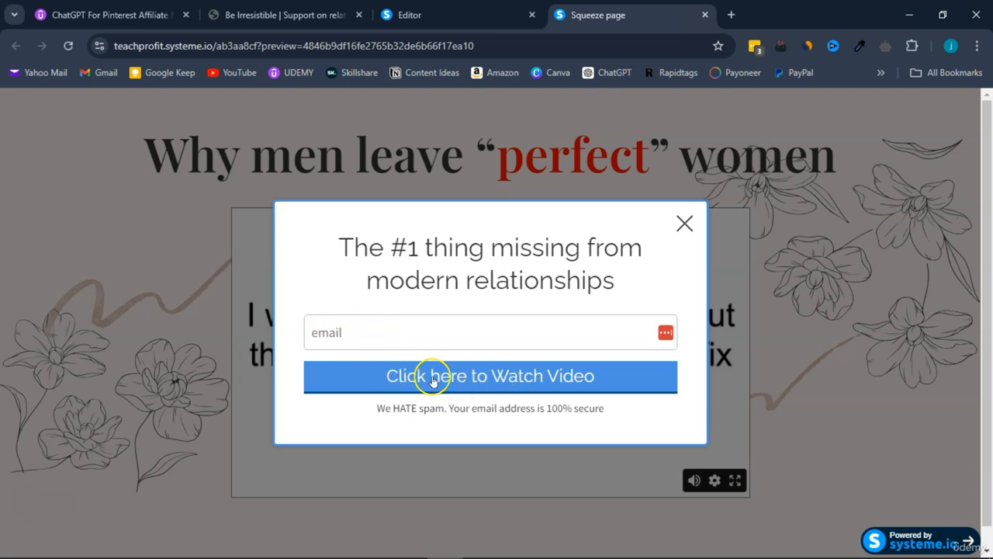
click(569, 370)
click(660, 160)
Exit the page editor to the funnel's step configuration and copy the squeeze page's URL into Notepad.
click(516, 15)
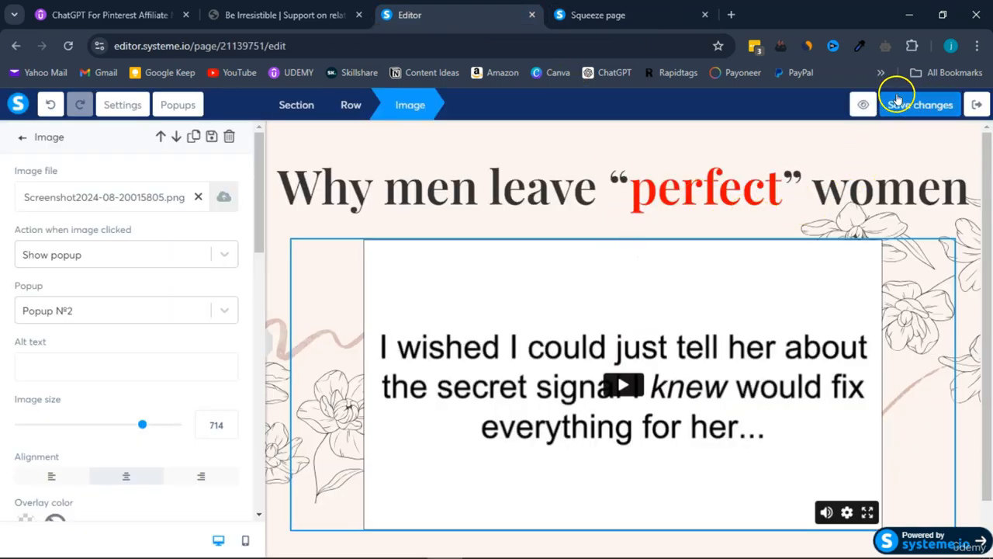
click(979, 109)
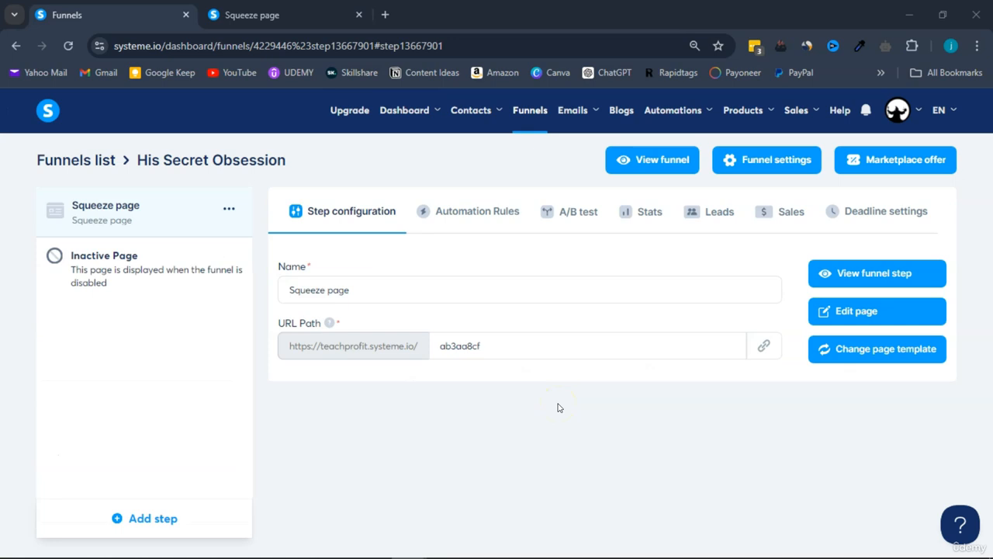
click(766, 346)
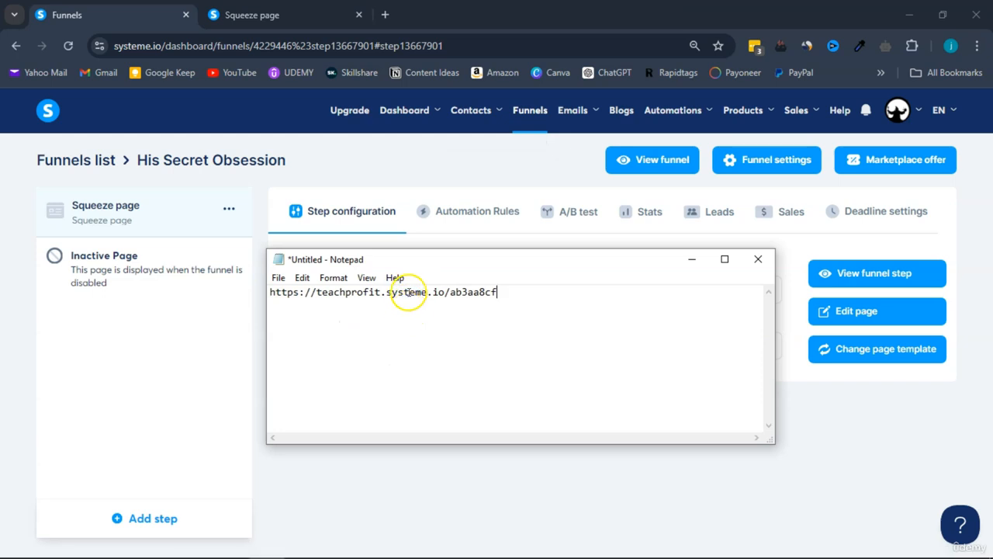
triple_click(408, 291)
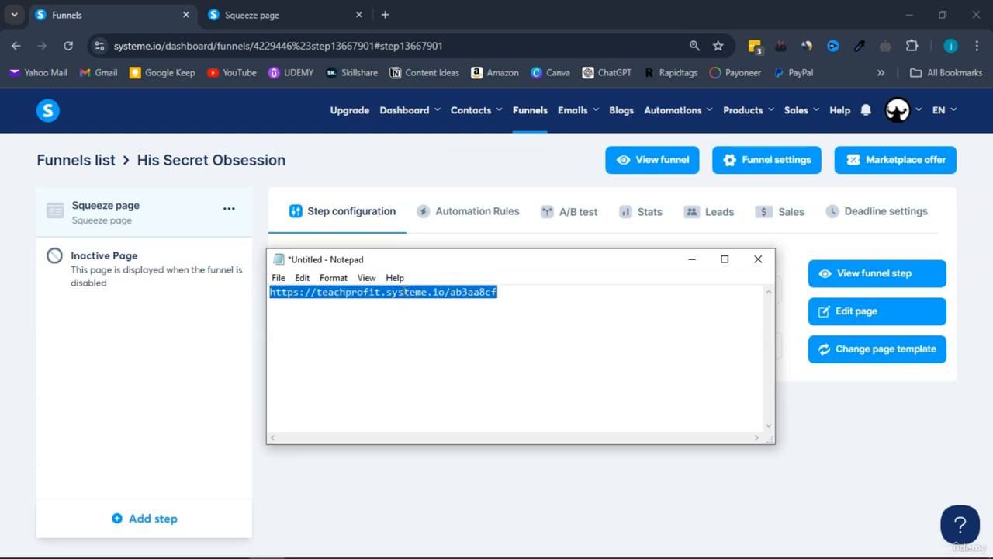
click(405, 293)
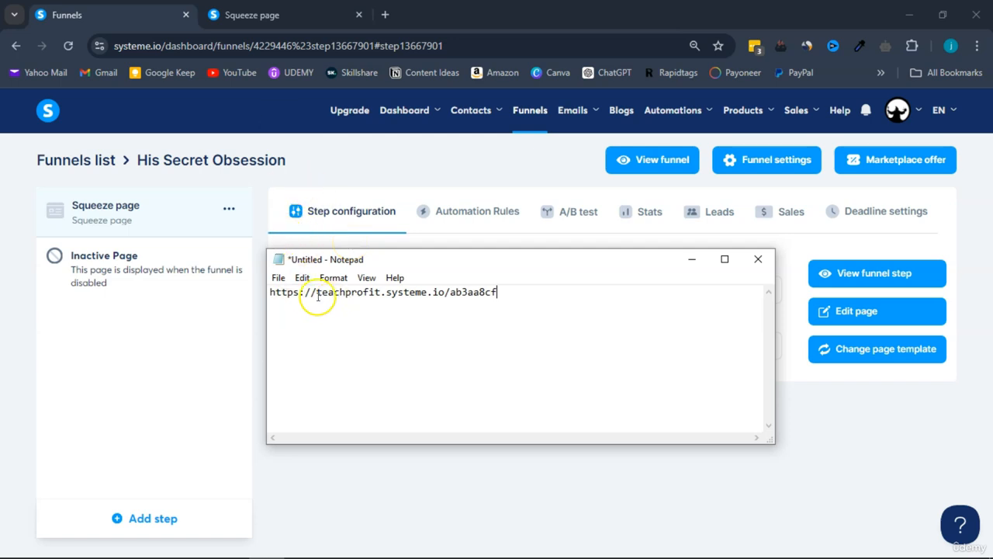
Test the live squeeze page by submitting an email address in its popup, and pause the offer page's video.
click(292, 15)
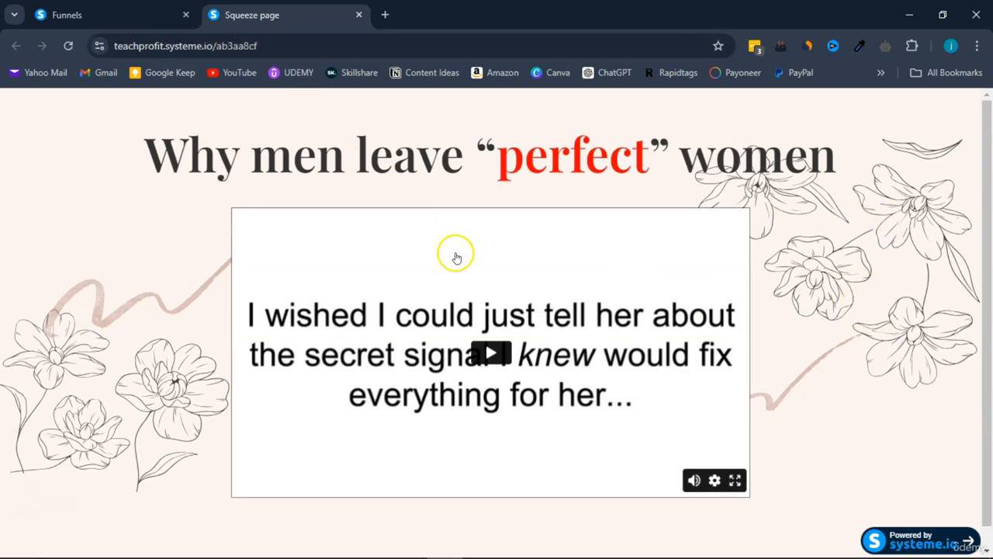
click(511, 354)
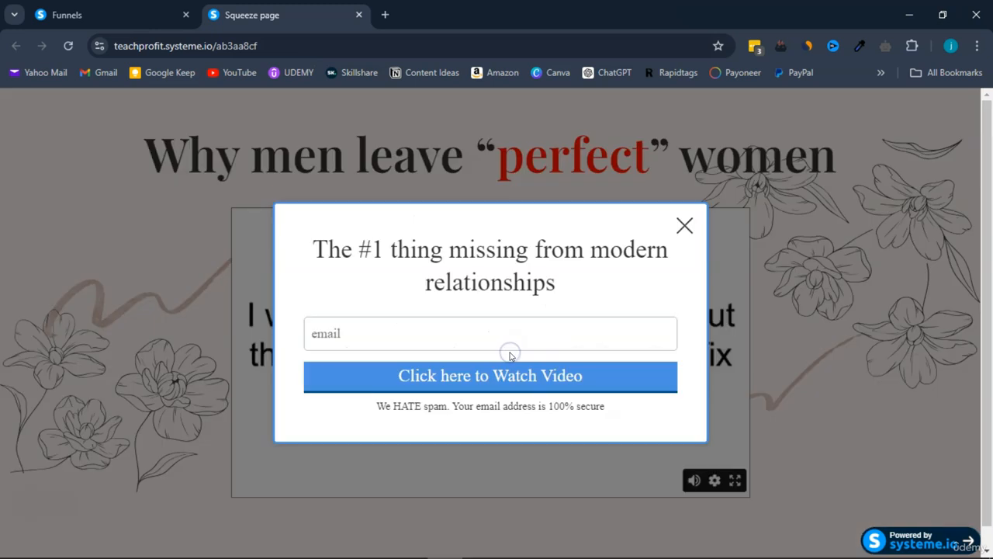
click(436, 331)
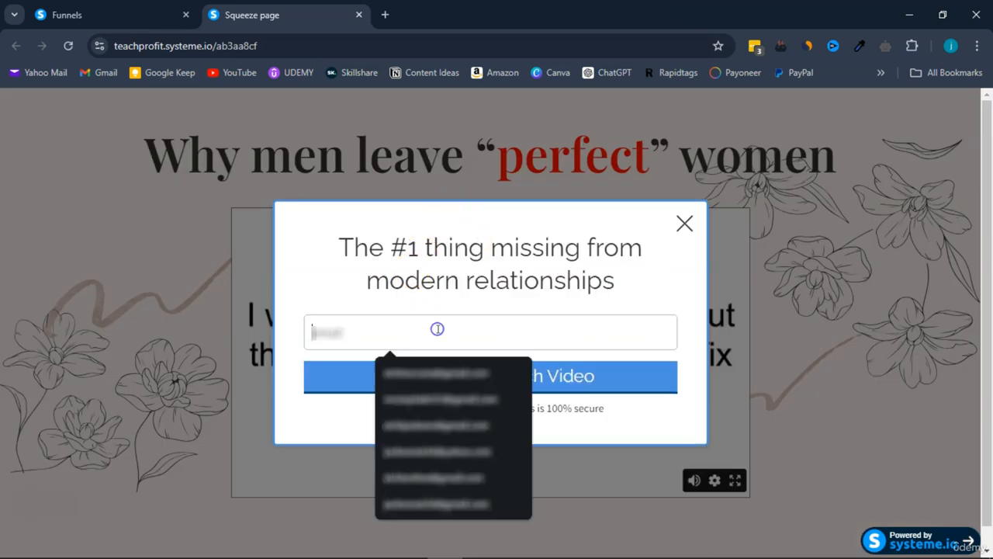
click(431, 396)
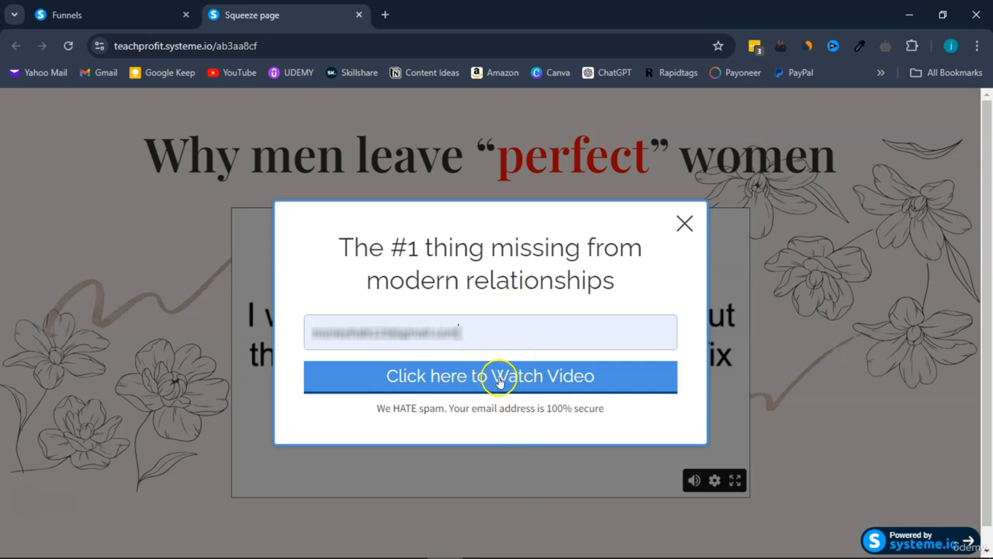
click(499, 378)
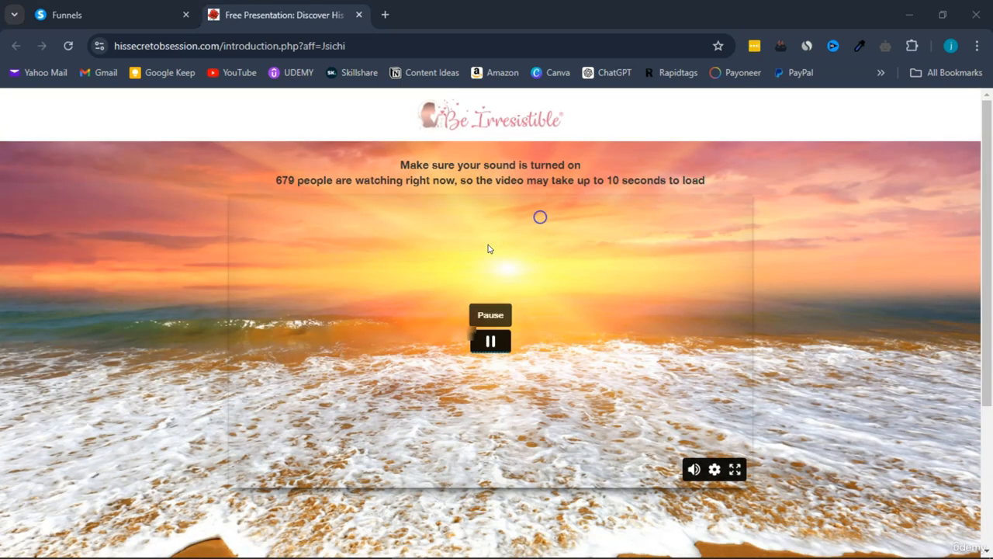
click(490, 338)
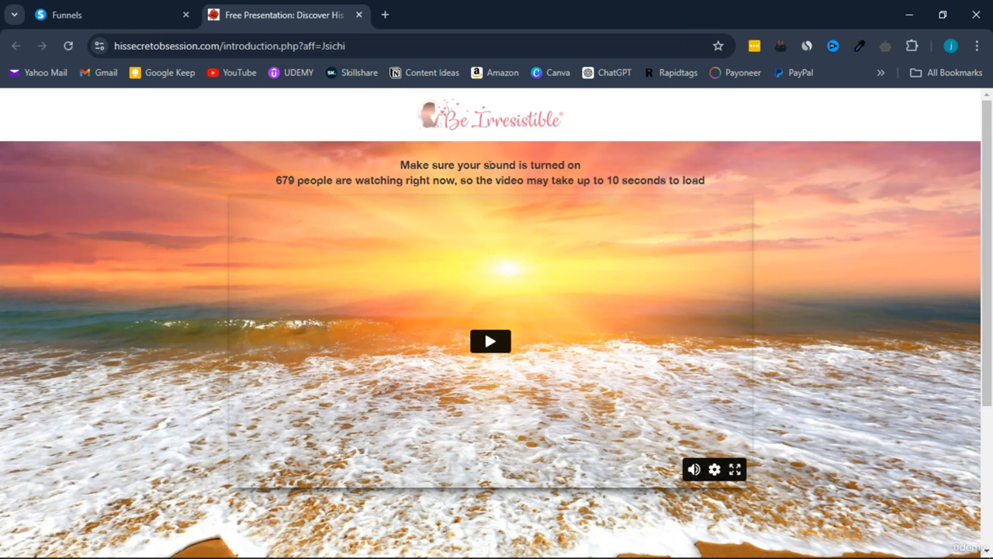
click(487, 166)
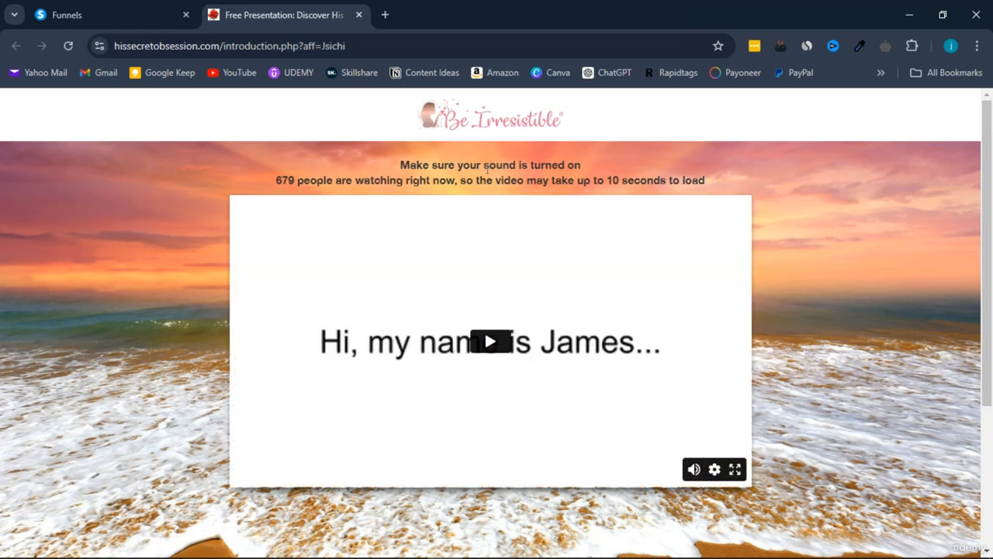
Show the squeeze page URL in Notepad by selecting it, and return to the offer page.
mouse_move(411, 552)
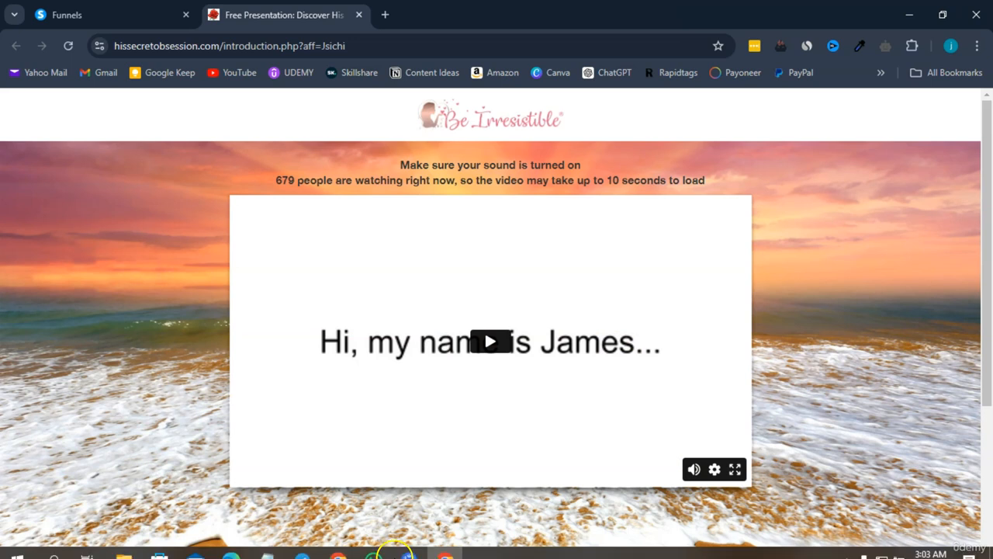
click(266, 544)
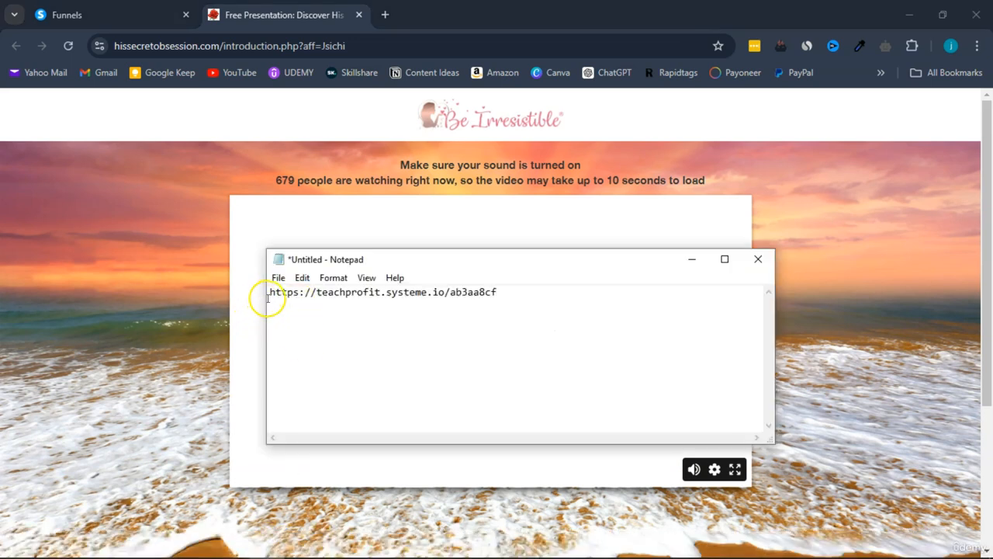
drag(271, 294, 517, 295)
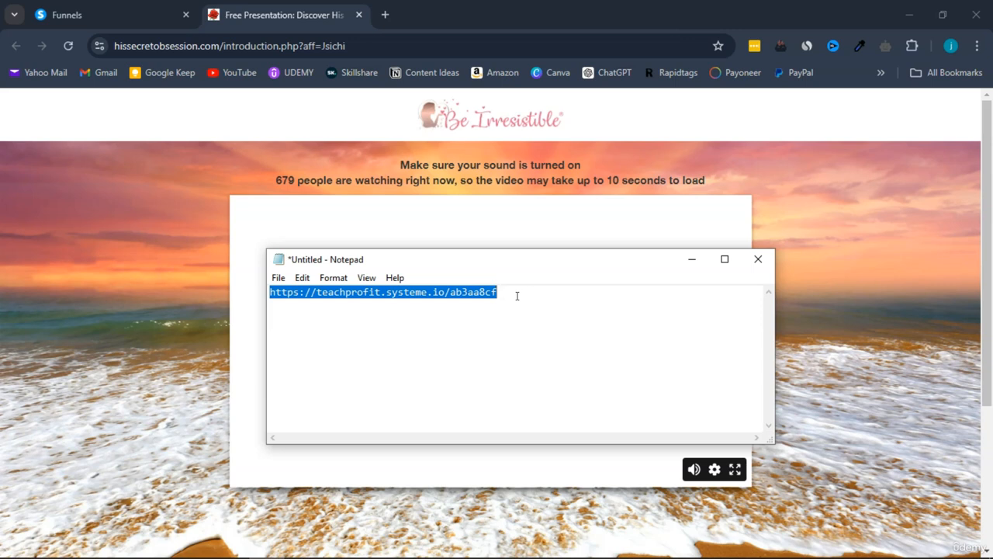
click(692, 259)
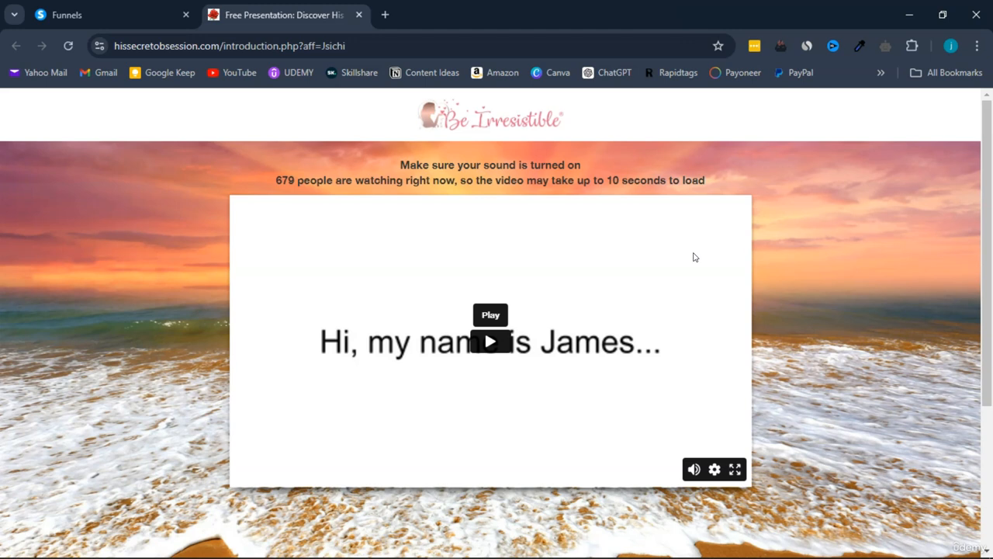
click(687, 250)
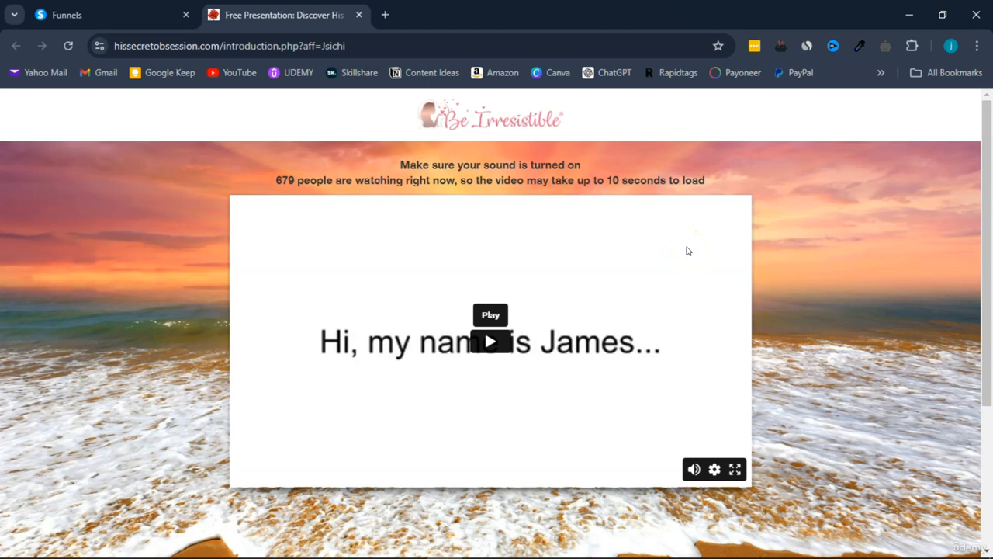